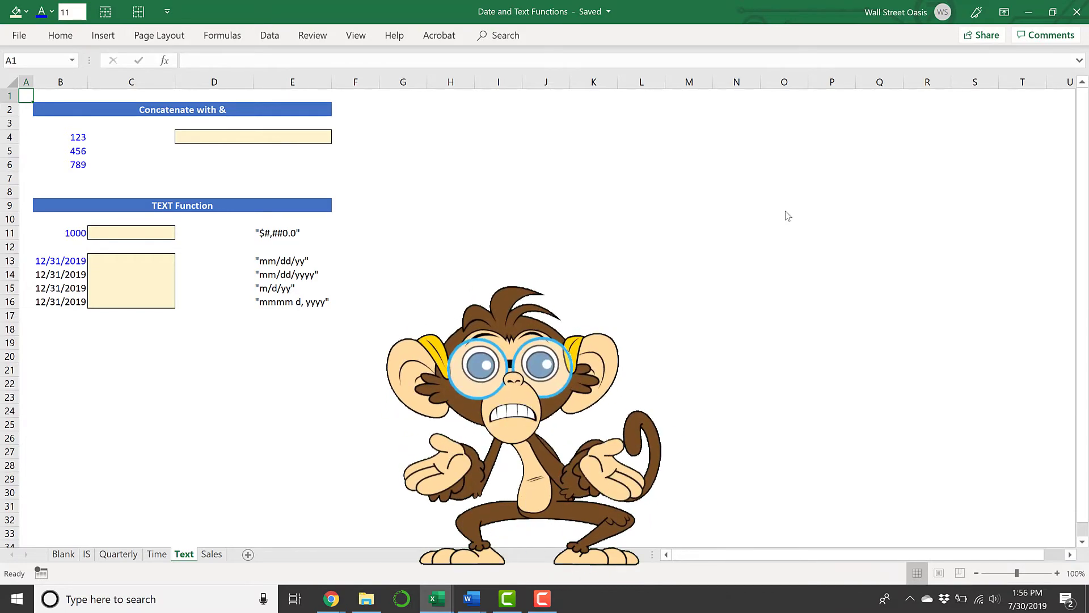
# Enter the formula =B4 in cell D4
pyautogui.press('Down')
pyautogui.press('Down')
pyautogui.press('Down')
pyautogui.press('Right')
pyautogui.press('Right')
pyautogui.press('Right')
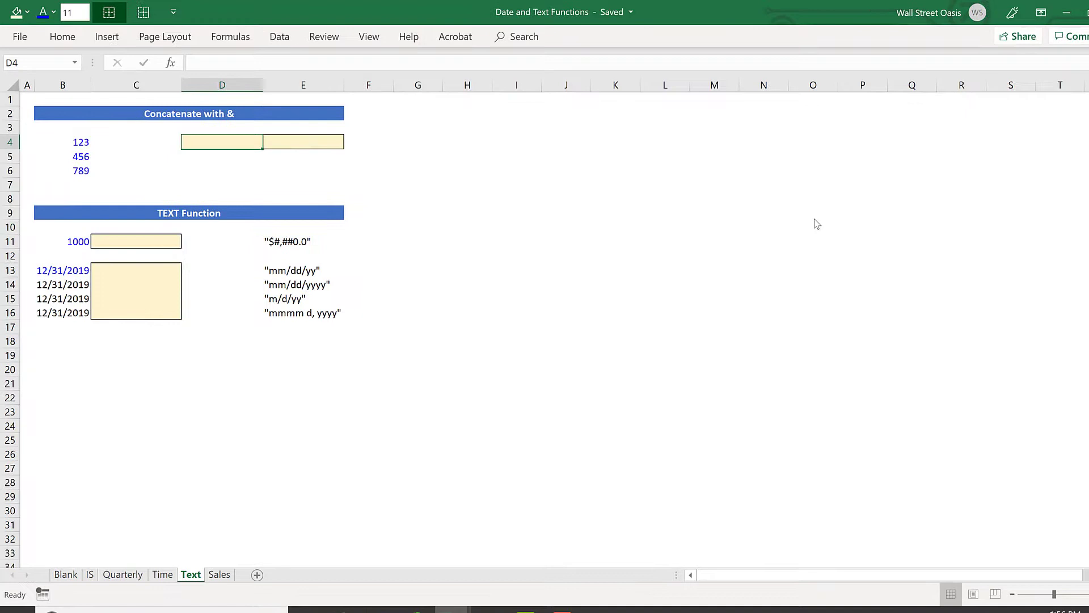
pyautogui.write('=')
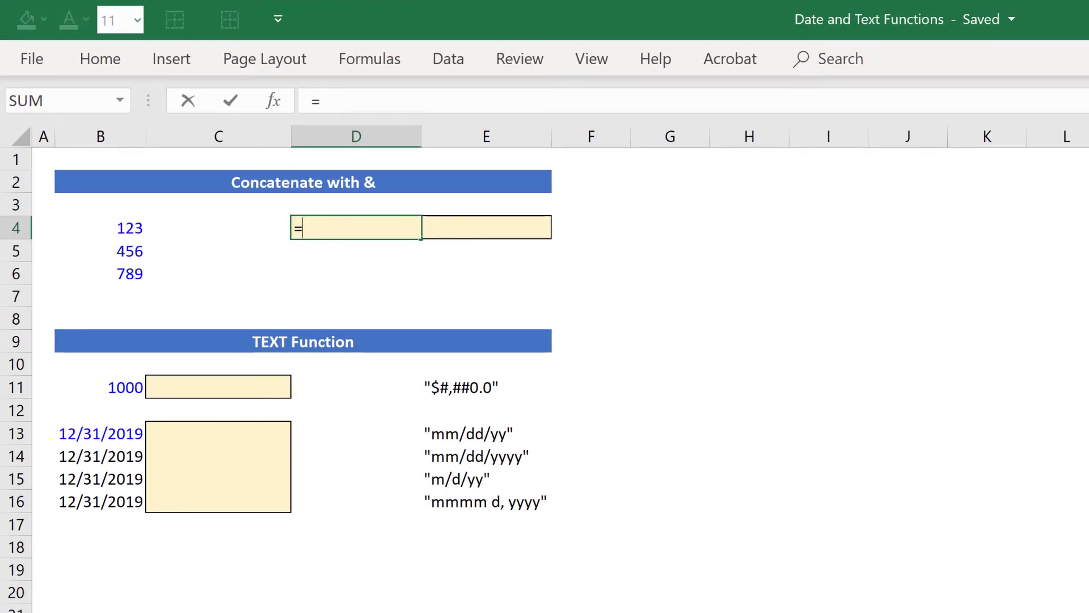
pyautogui.press('Left')
pyautogui.press('Left')
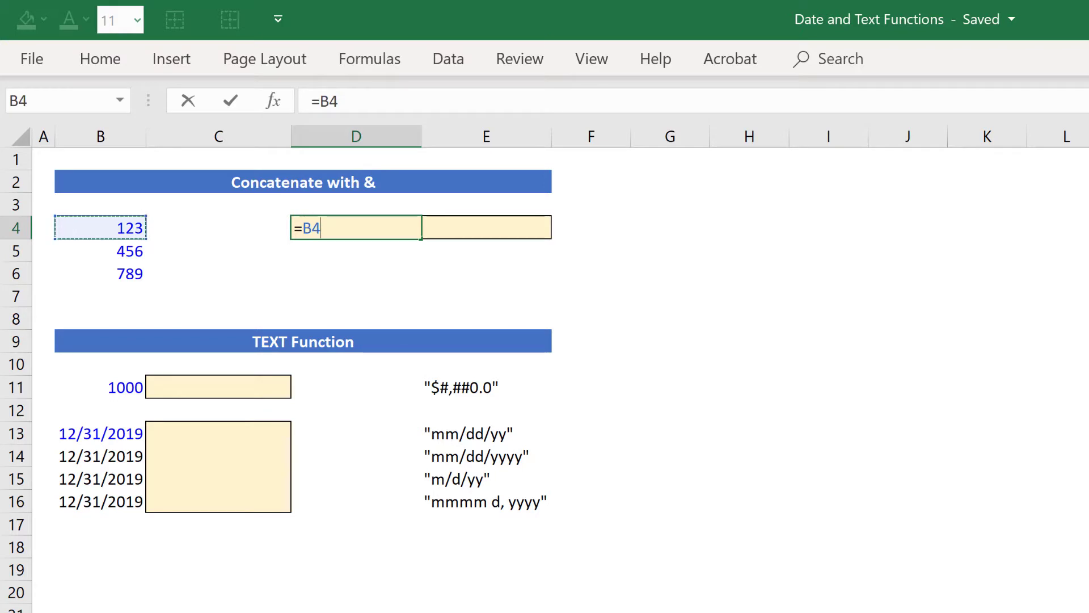
pyautogui.hotkey('ctrl', 'Return')
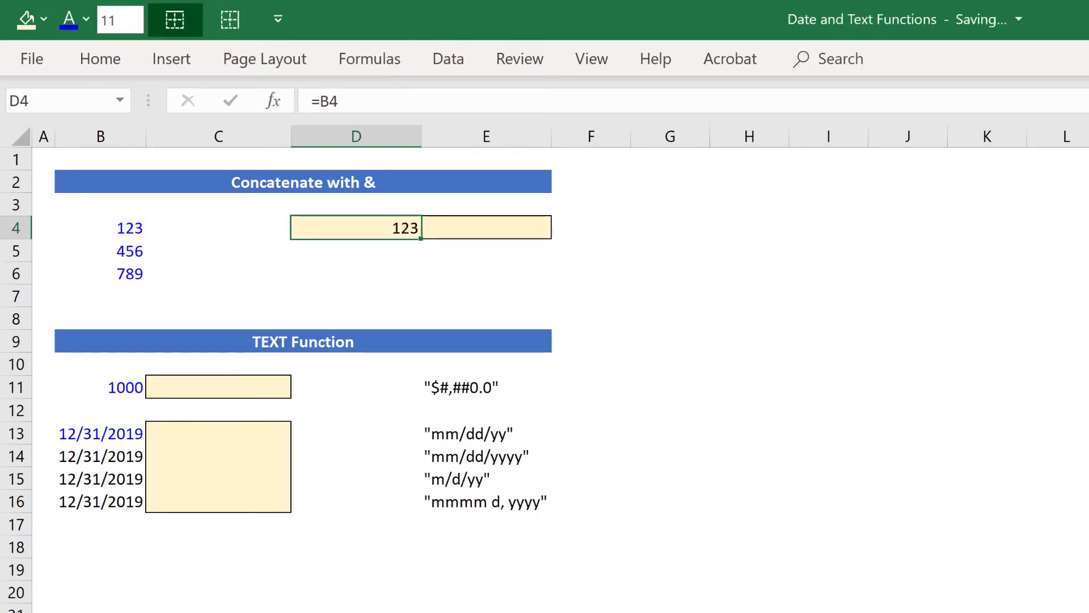
# Extend the formula in D4 to join two cells, =B4&B5
pyautogui.press('F2')
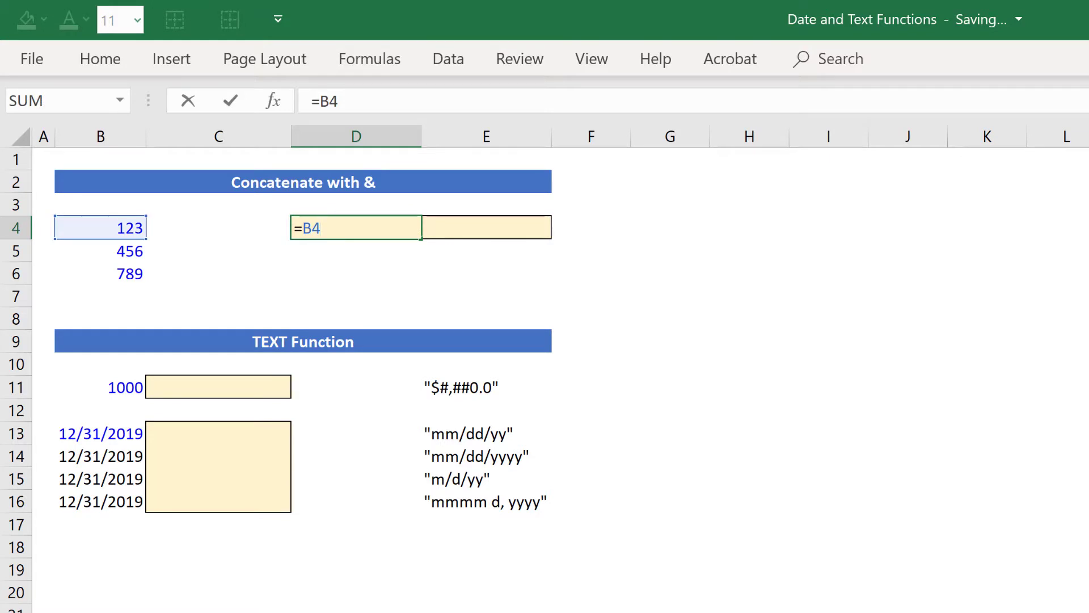
pyautogui.write('&')
pyautogui.press('Left')
pyautogui.press('Right')
pyautogui.press('F2')
pyautogui.press('Left')
pyautogui.press('Left')
pyautogui.press('Down')
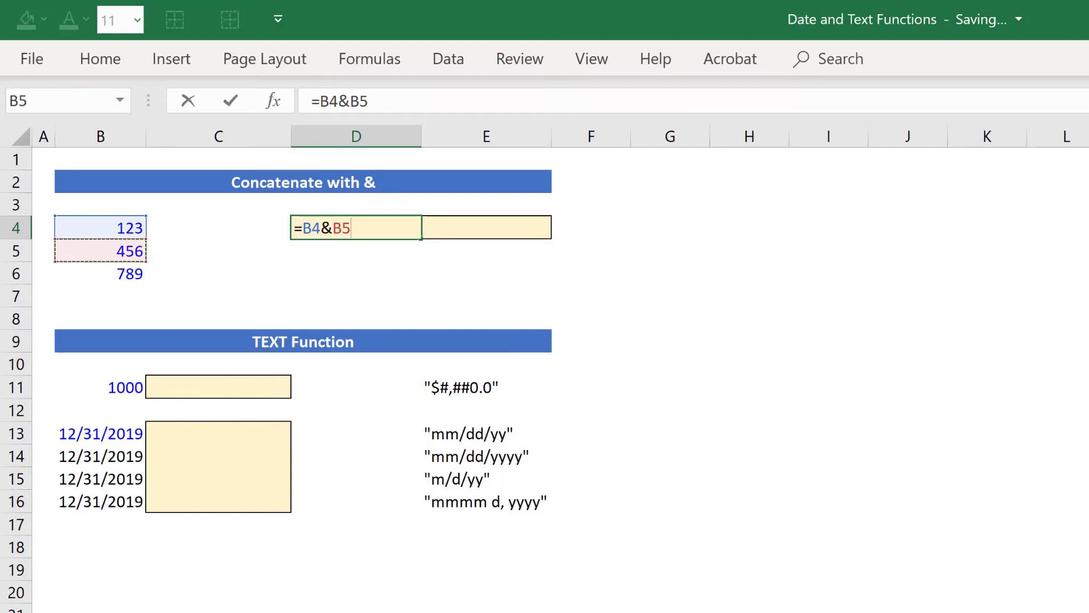
pyautogui.hotkey('ctrl', 'Return')
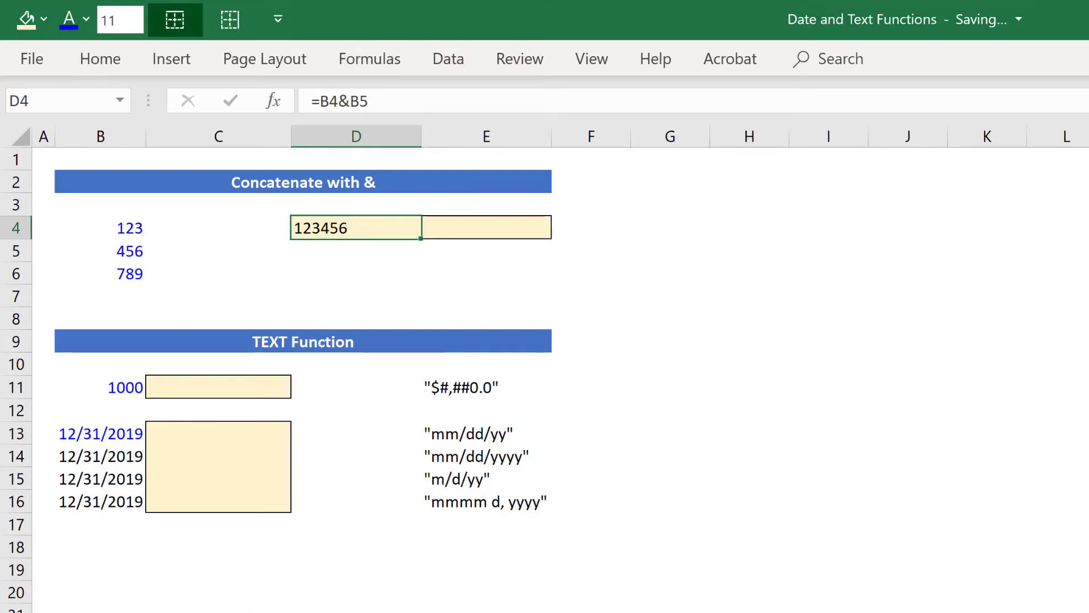
# Append the third cell to the concatenation in D4, making it =B4&B5&B6
pyautogui.press('F2')
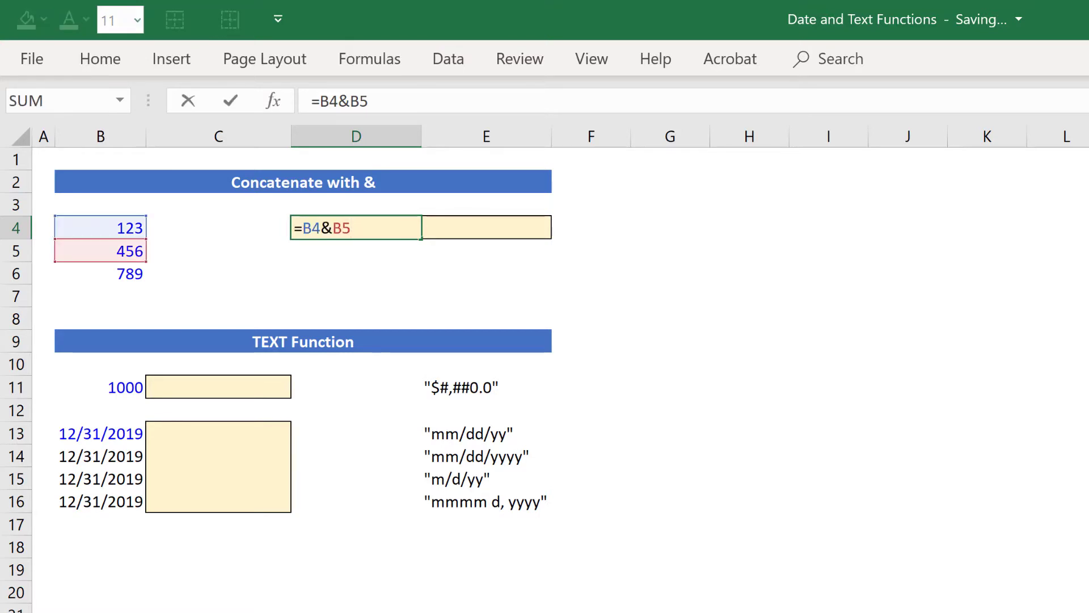
pyautogui.write('&')
pyautogui.press('Left')
pyautogui.press('Left')
pyautogui.press('Down')
pyautogui.press('Down')
pyautogui.hotkey('ctrl', 'Return')
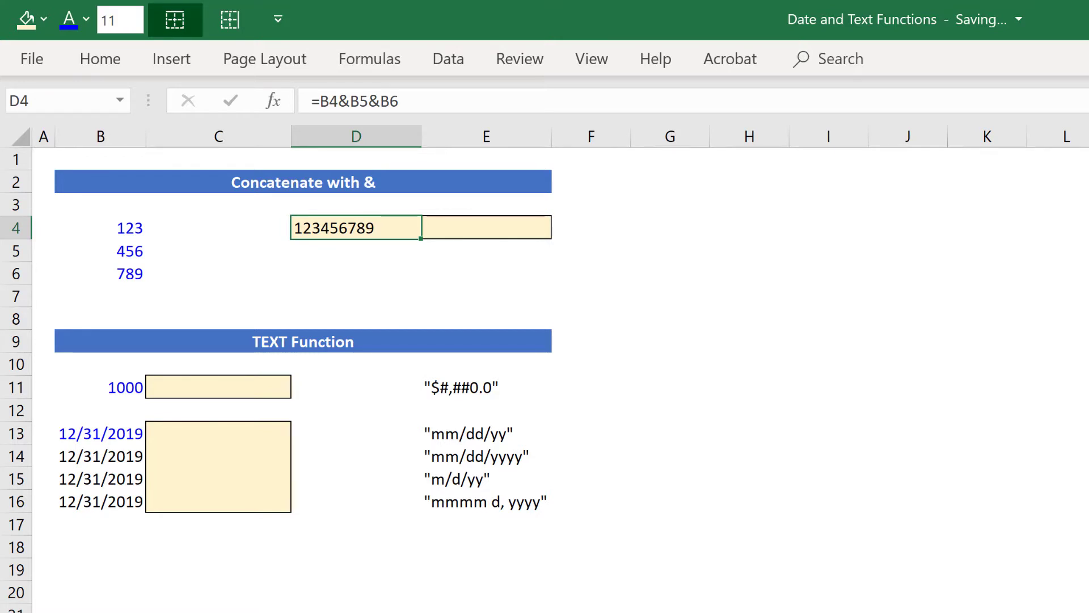
# Replace the numbers in B4, B5 and B6 with the words Wall, Street and Oasis
pyautogui.press('Left')
pyautogui.press('Left')
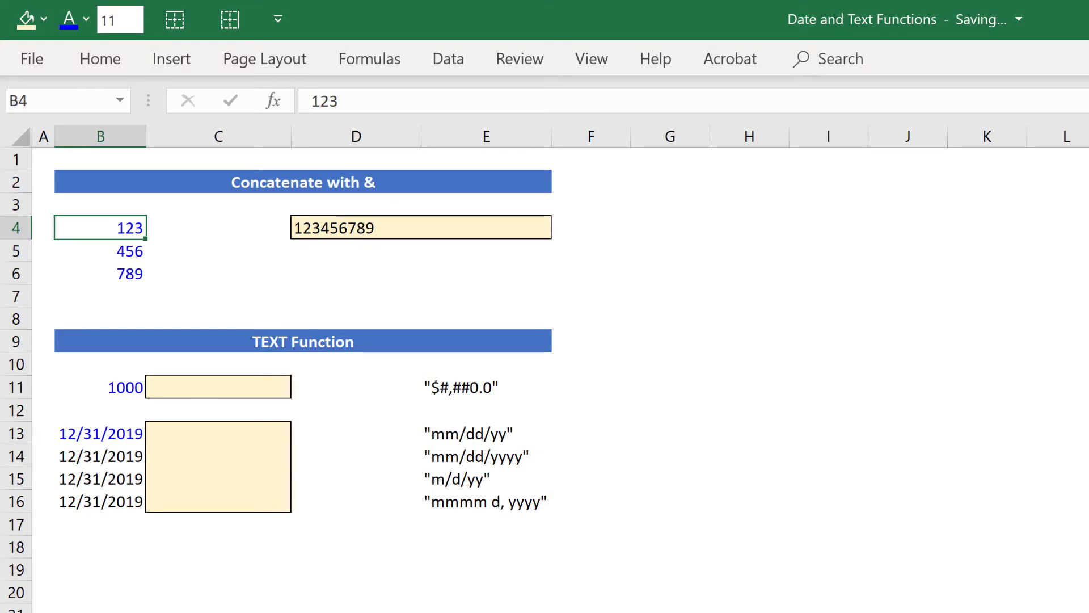
pyautogui.write('Wall')
pyautogui.press('Return')
pyautogui.write('Street')
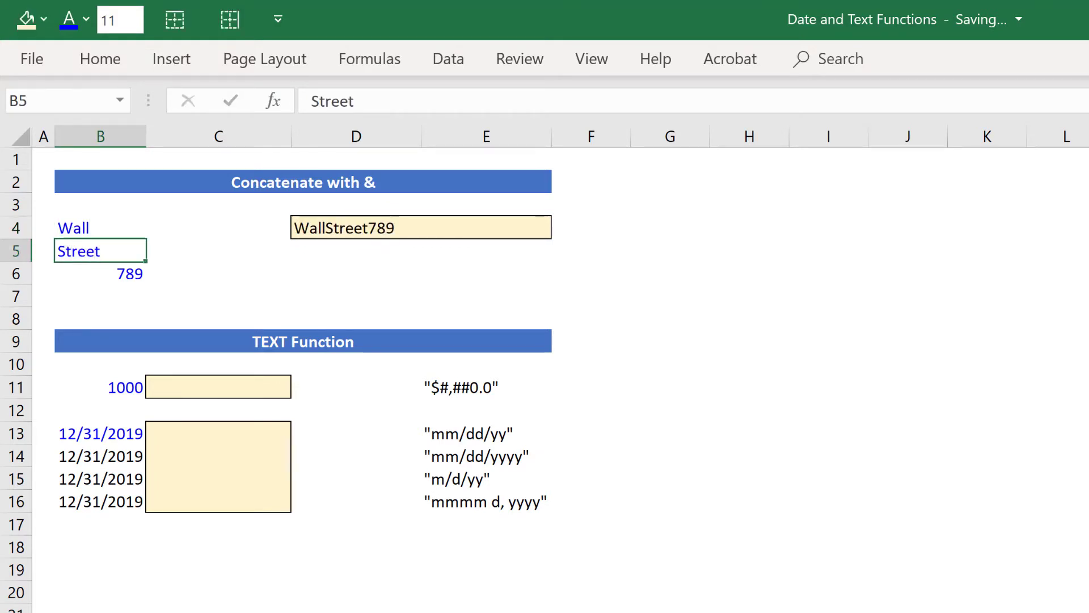
pyautogui.press('Return')
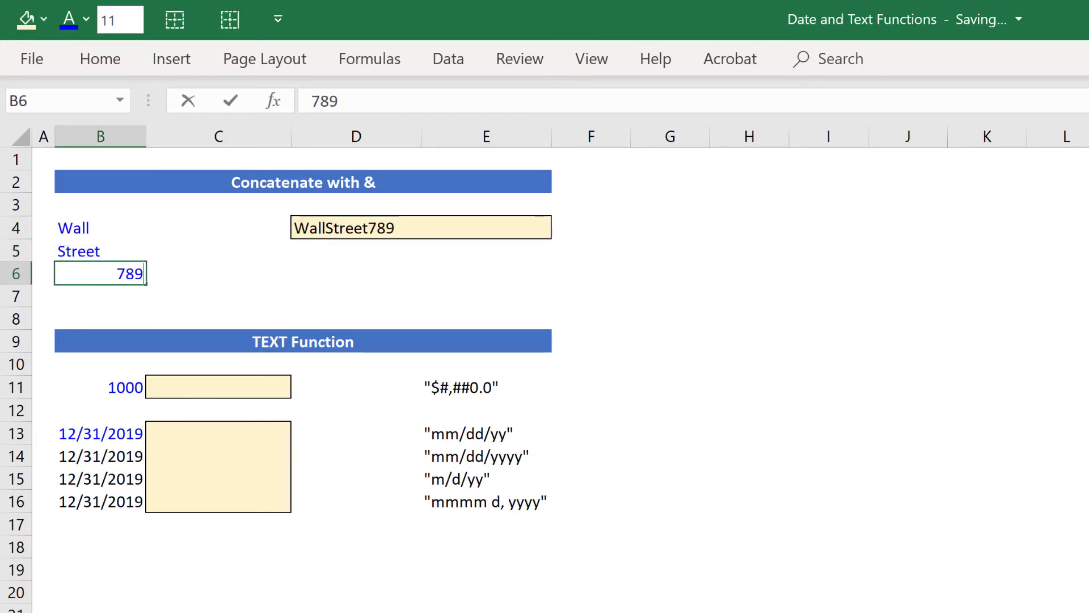
pyautogui.write('Oasis')
pyautogui.hotkey('ctrl', 'Return')
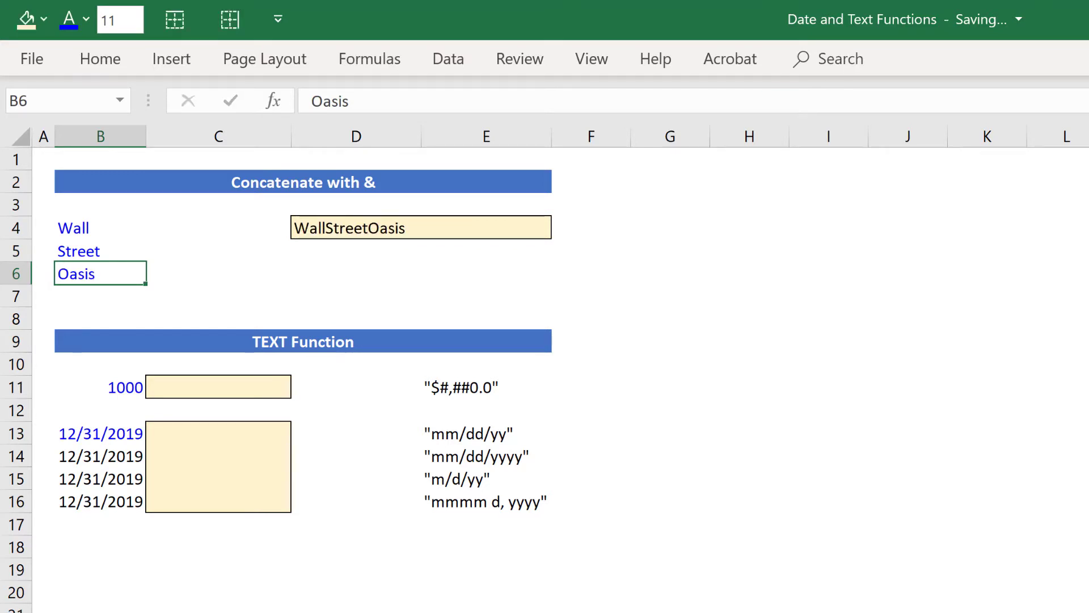
# Add a trailing space after Wall in B4 and after Street in B5
pyautogui.press('Up')
pyautogui.press('Up')
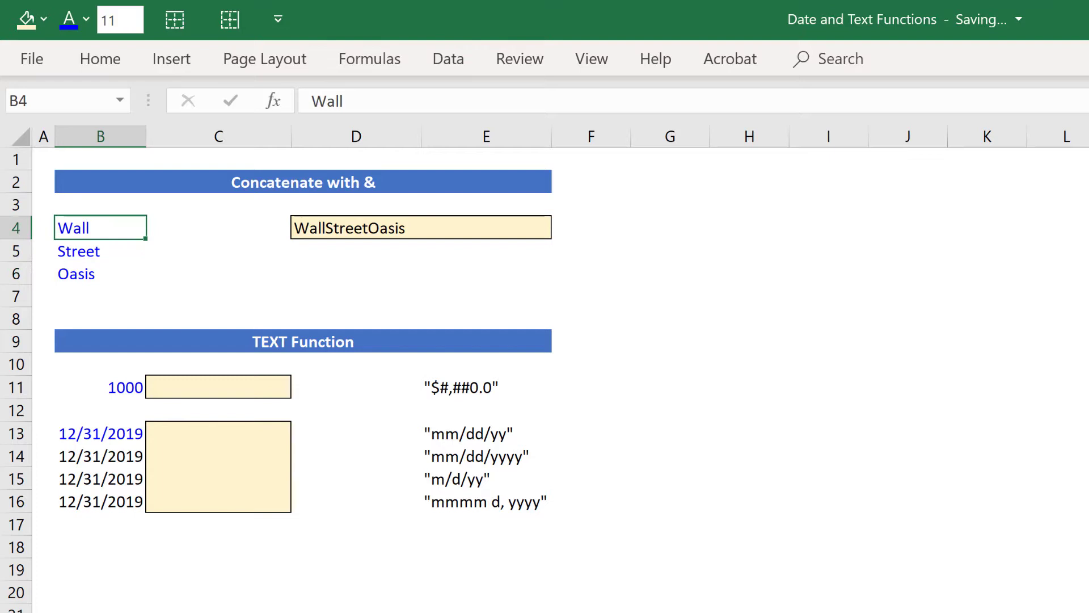
pyautogui.press('Right')
pyautogui.press('Right')
pyautogui.press('Left')
pyautogui.press('Left')
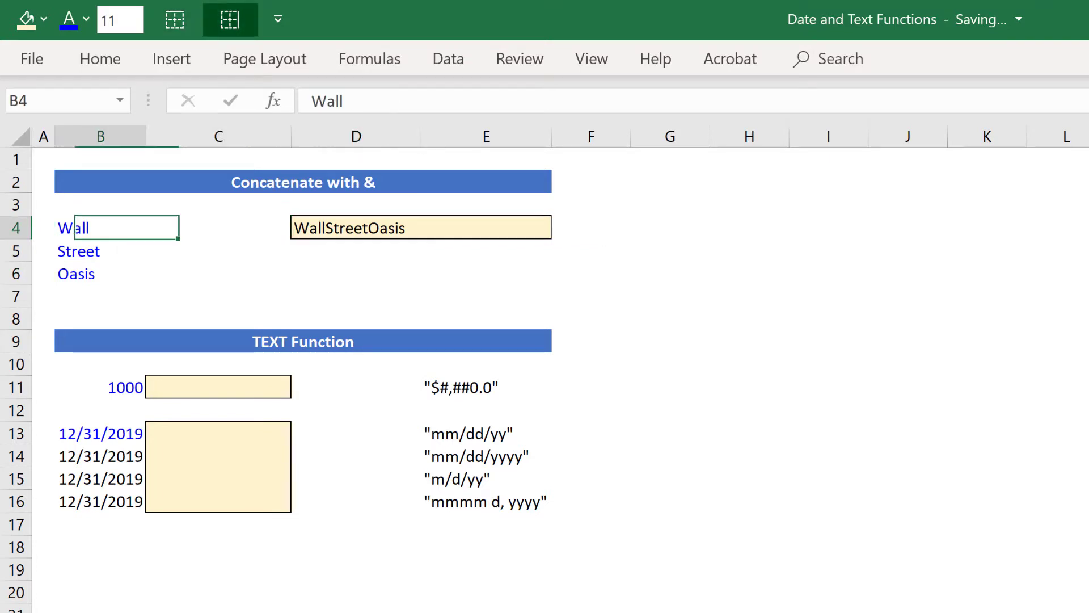
pyautogui.press('F2')
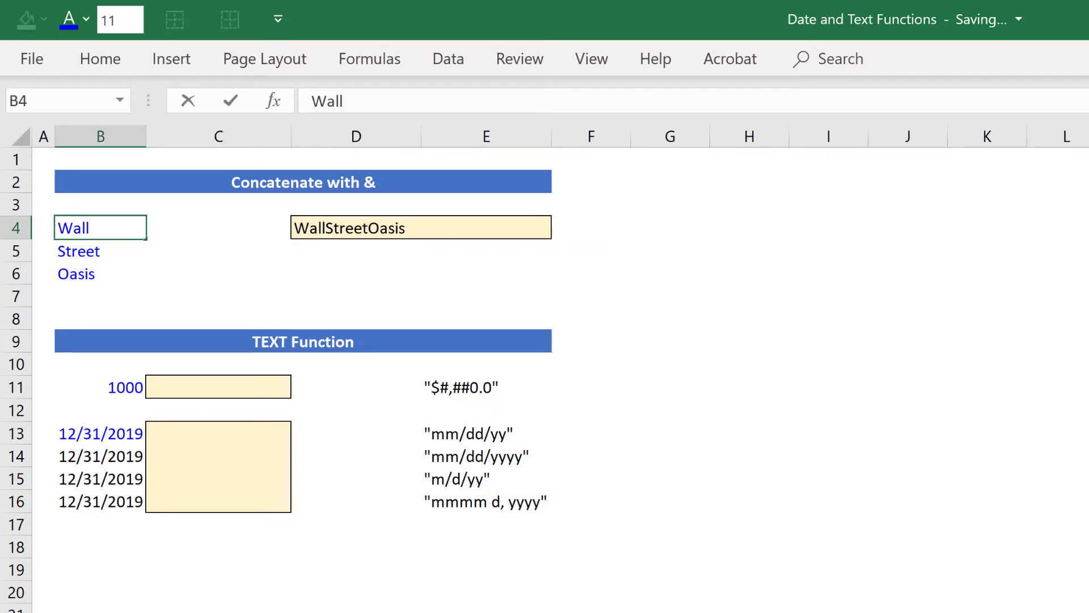
pyautogui.press('Return')
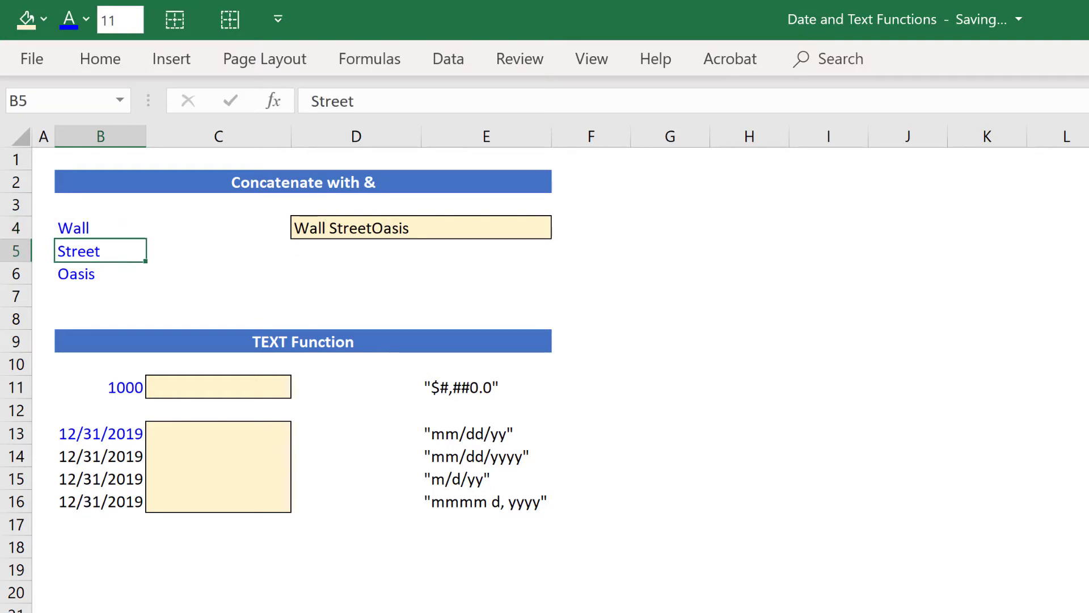
pyautogui.press('F2')
pyautogui.hotkey('ctrl', 'Return')
# Examine the cell references in the concatenation formula in D4
pyautogui.press('Right')
pyautogui.press('Right')
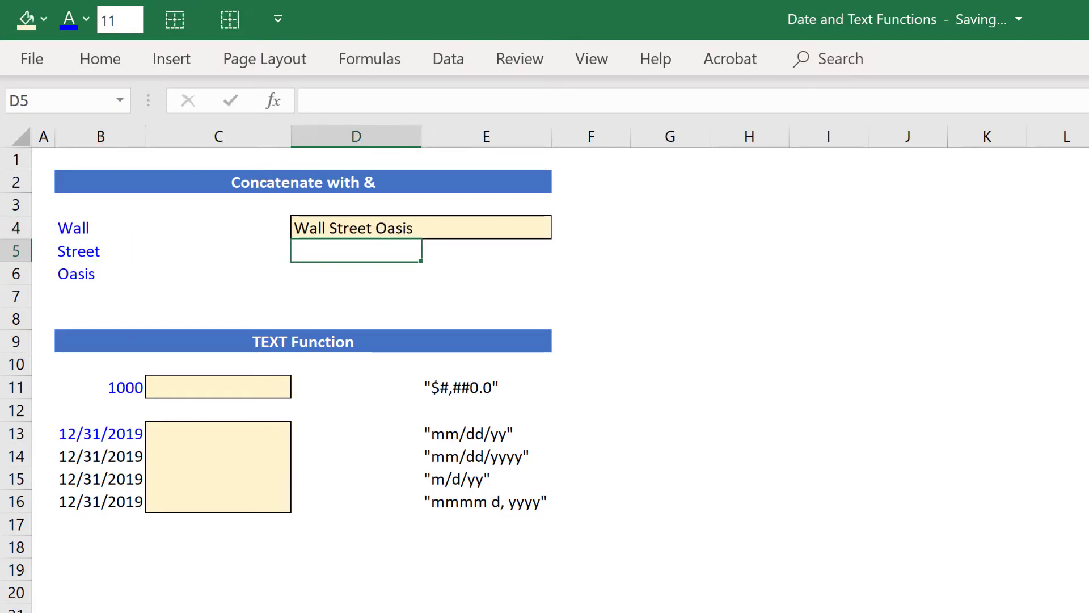
pyautogui.press('Up')
pyautogui.press('F2')
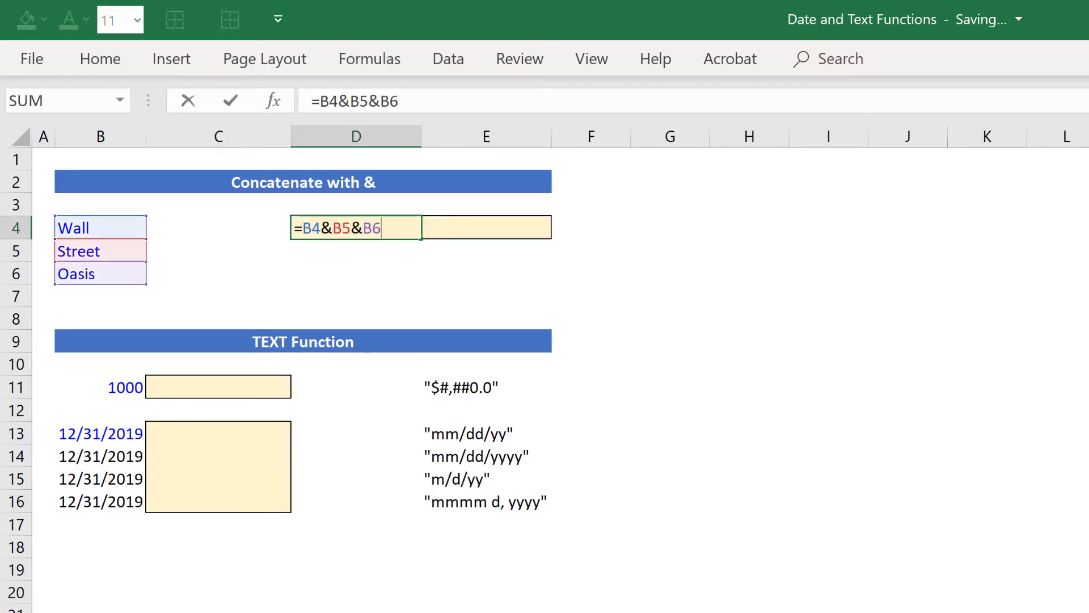
pyautogui.press('Escape')
pyautogui.press('Down')
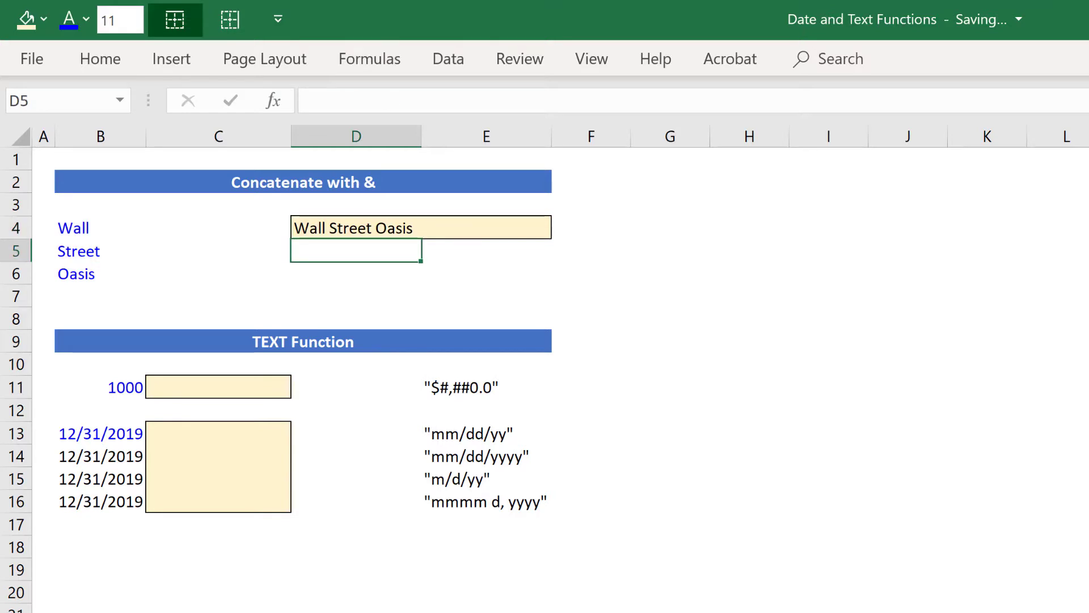
pyautogui.press('Up')
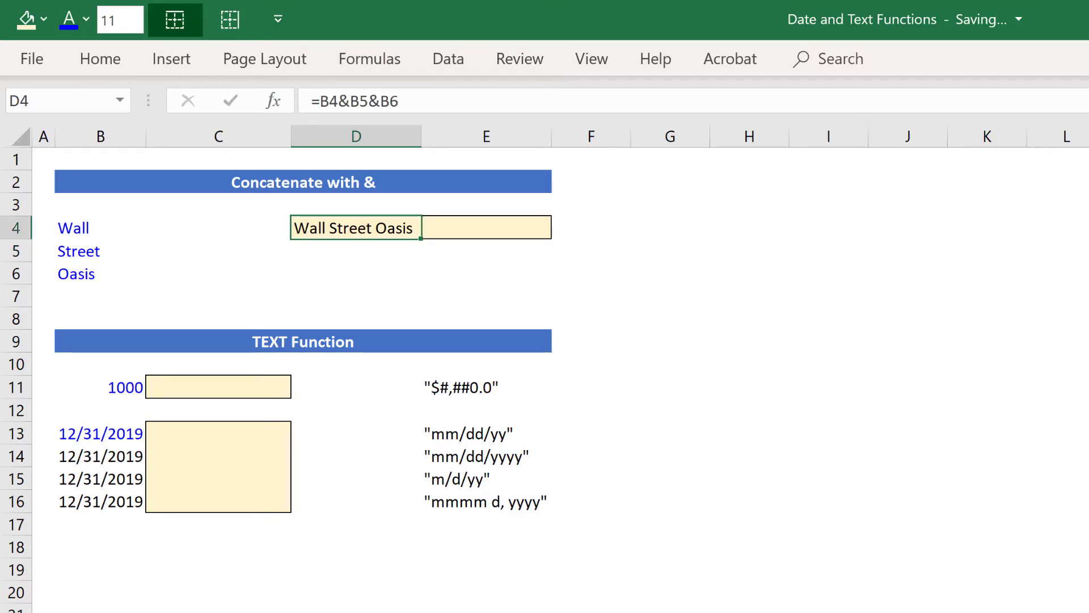
# Clear the contents of the three source cells B4:B6
pyautogui.press('Left')
pyautogui.press('Left')
pyautogui.hotkey('ctrl', 'shift', 'Down')
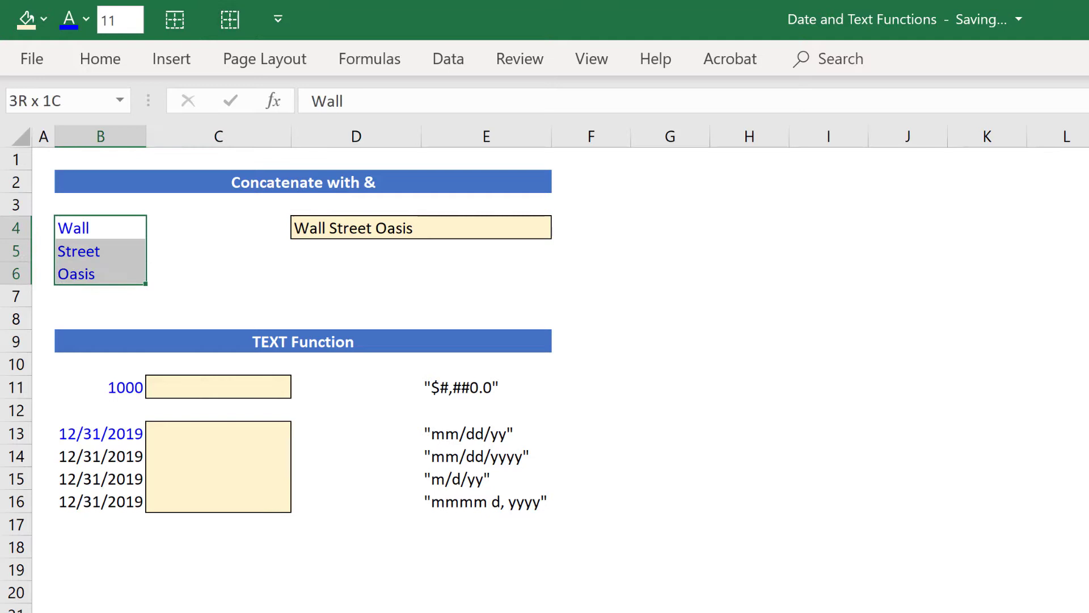
pyautogui.press('Delete')
# Rewrite the formula in D4 to join hardcoded numbers, =123&456&789
pyautogui.press('Right')
pyautogui.press('Right')
pyautogui.press('F2')
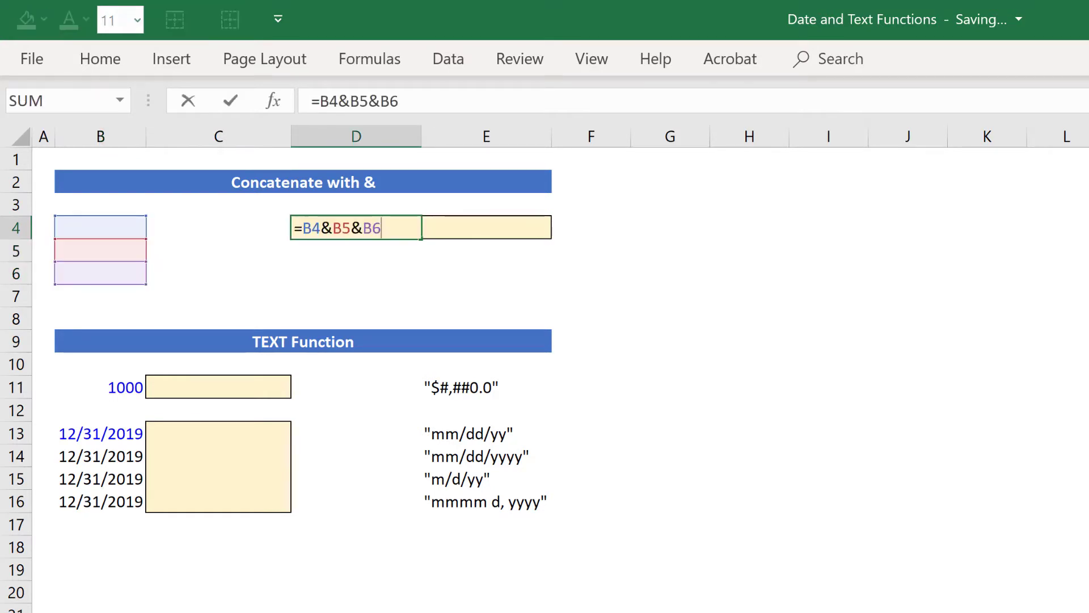
pyautogui.press('BackSpace')
pyautogui.press('BackSpace')
pyautogui.press('BackSpace')
pyautogui.press('BackSpace')
pyautogui.press('BackSpace')
pyautogui.press('BackSpace')
pyautogui.press('BackSpace')
pyautogui.press('BackSpace')
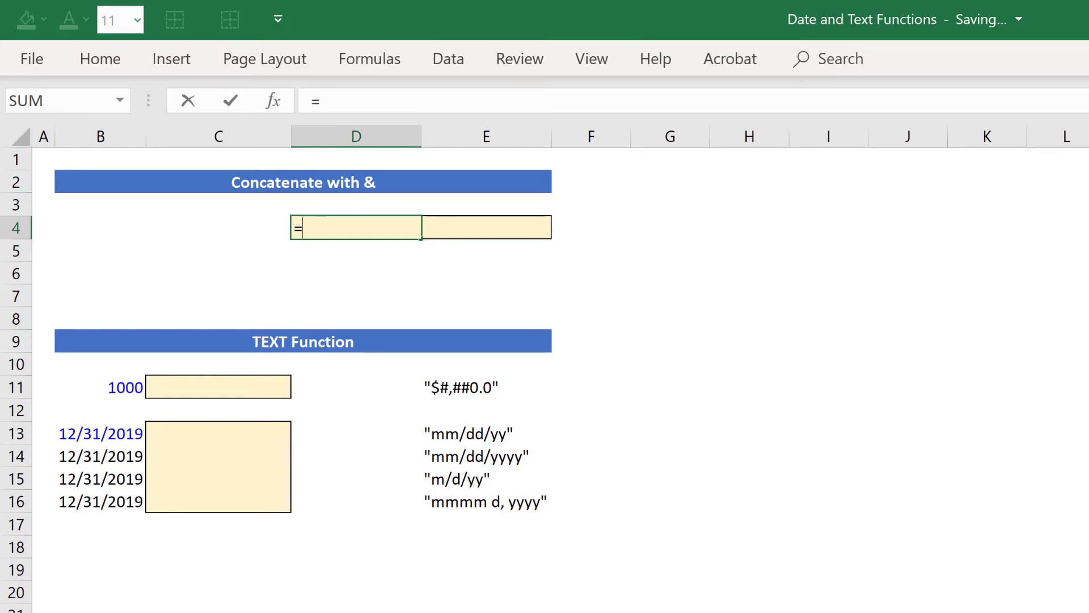
pyautogui.write('123&456')
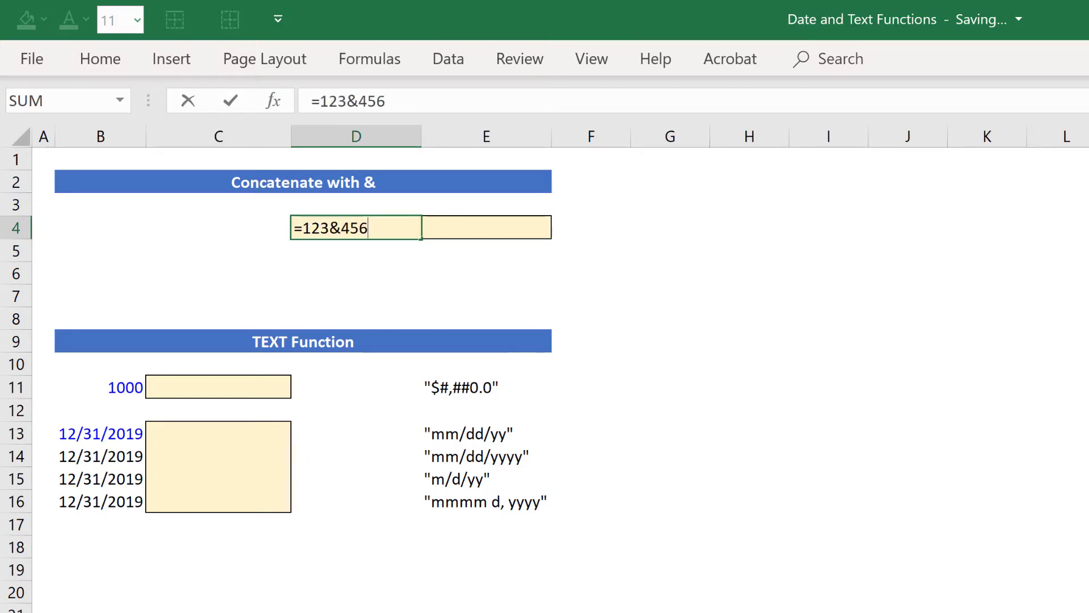
pyautogui.write('&789')
pyautogui.hotkey('ctrl', 'Return')
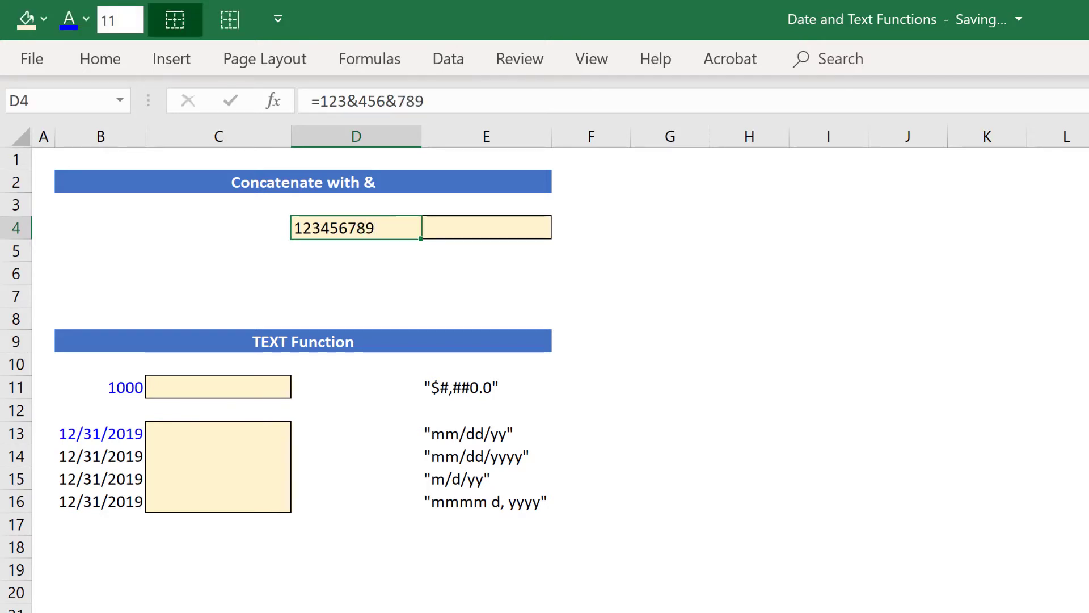
# Replace the numbers in D4's formula with unquoted words, making it =Wall &Street &Oasis
pyautogui.press('F2')
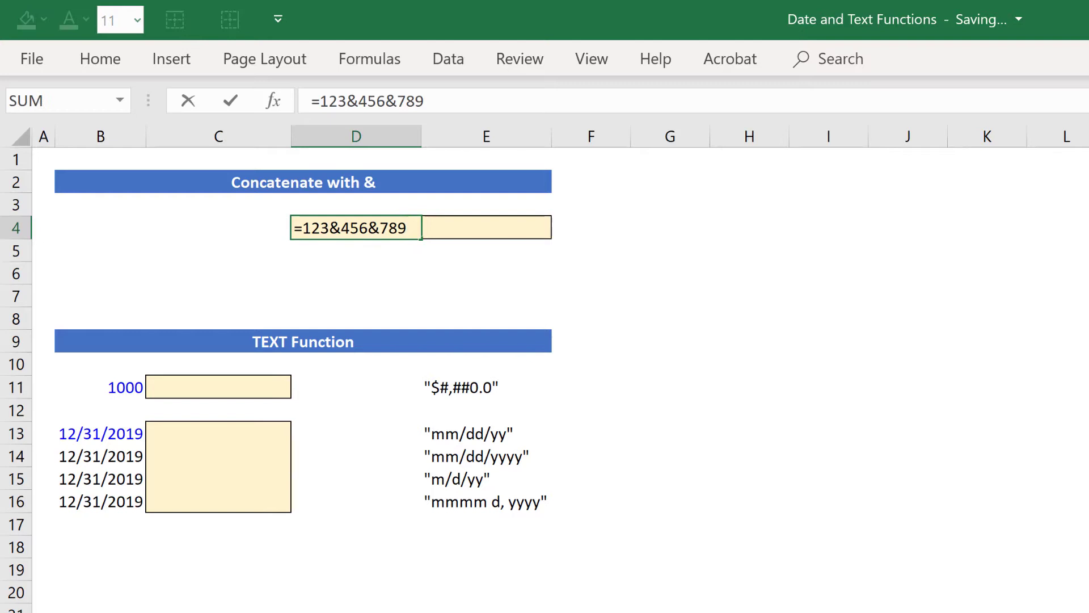
pyautogui.hotkey('shift', 'Left')
pyautogui.hotkey('shift', 'Left')
pyautogui.hotkey('shift', 'Left')
pyautogui.hotkey('shift', 'Left')
pyautogui.hotkey('shift', 'Left')
pyautogui.hotkey('shift', 'Left')
pyautogui.hotkey('shift', 'Left')
pyautogui.hotkey('shift', 'Left')
pyautogui.hotkey('shift', 'Left')
pyautogui.hotkey('shift', 'Left')
pyautogui.hotkey('shift', 'Left')
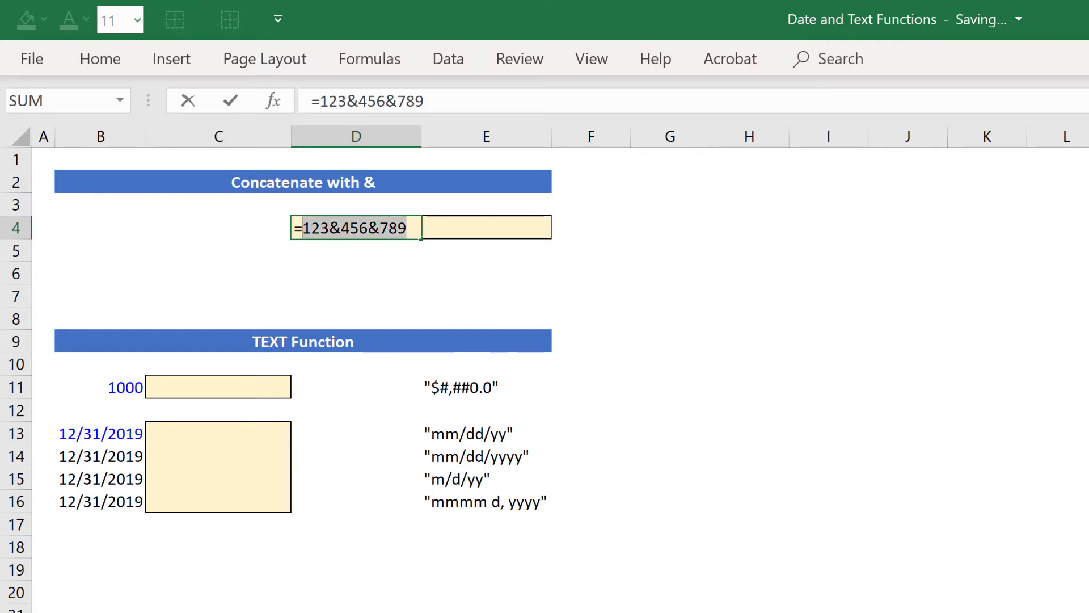
pyautogui.write('Wall')
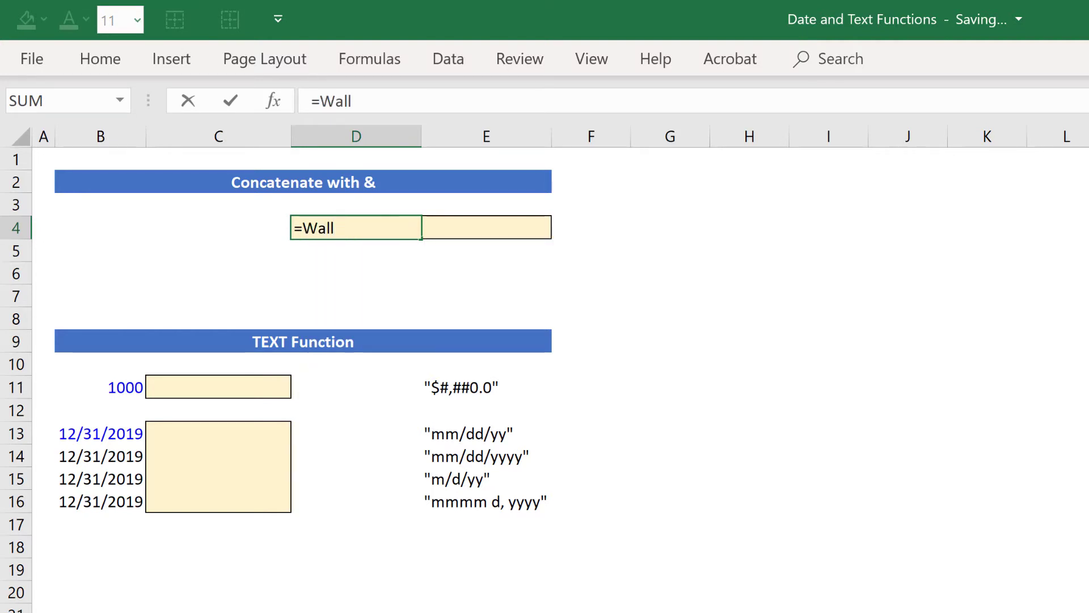
pyautogui.write(' &Stree')
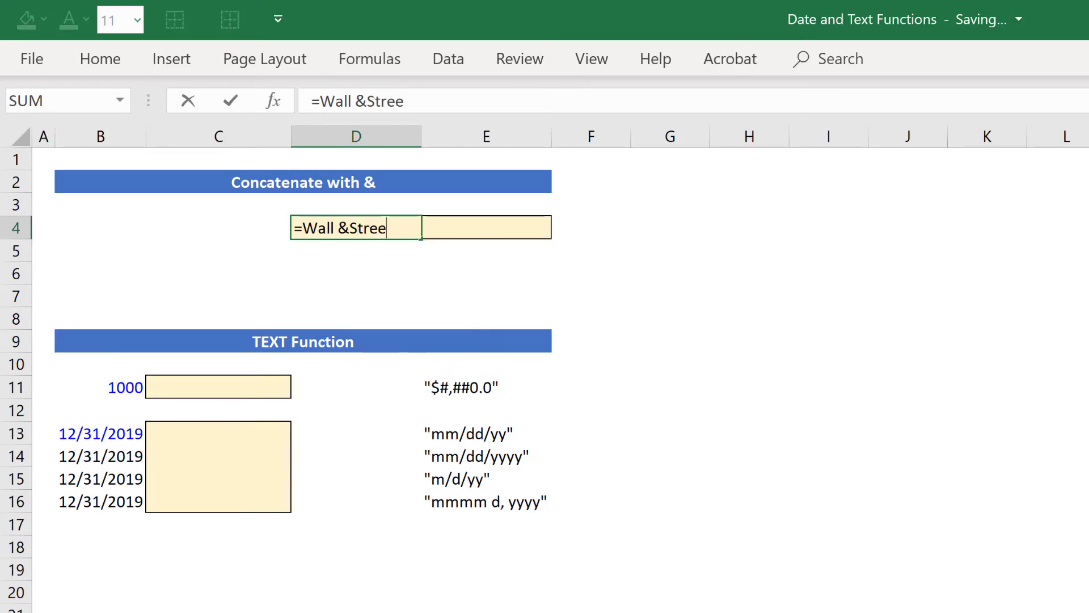
pyautogui.write('t &Oasis')
pyautogui.hotkey('ctrl', 'Return')
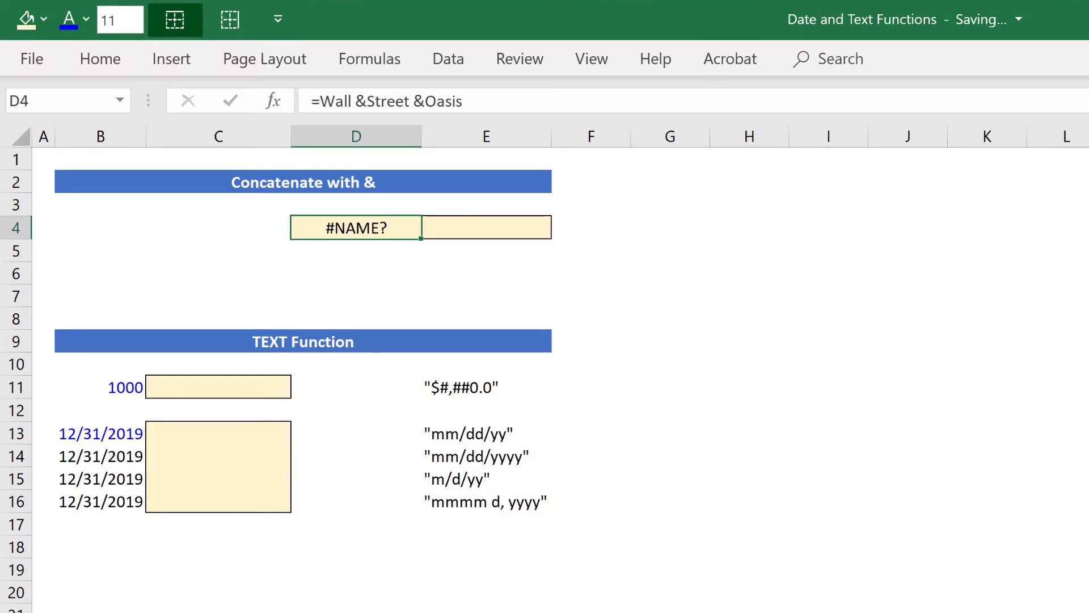
# Enclose Wall and its trailing space in double quotation marks in D4's formula
pyautogui.press('F2')
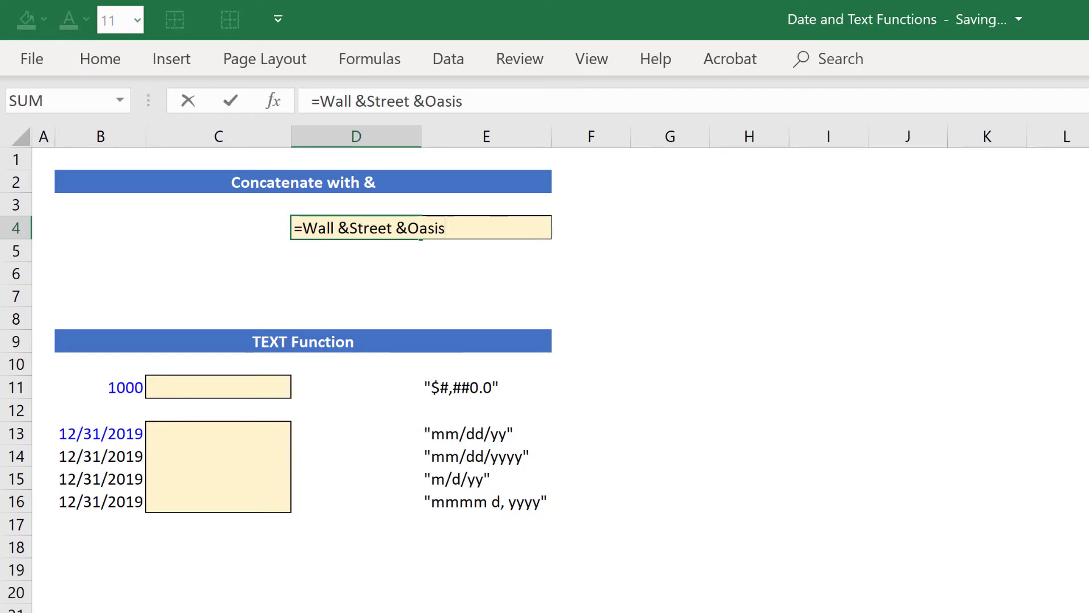
pyautogui.press('Left')
pyautogui.press('Left')
pyautogui.press('Left')
pyautogui.press('Left')
pyautogui.press('Left')
pyautogui.press('Left')
pyautogui.press('Left')
pyautogui.press('Left')
pyautogui.press('Left')
pyautogui.press('Left')
pyautogui.press('Left')
pyautogui.press('Left')
pyautogui.press('Left')
pyautogui.press('Left')
pyautogui.press('Left')
pyautogui.press('Left')
pyautogui.press('Left')
pyautogui.press('Left')
pyautogui.press('Left')
pyautogui.write('"')
pyautogui.press('Right')
pyautogui.press('Right')
pyautogui.press('Right')
pyautogui.press('Right')
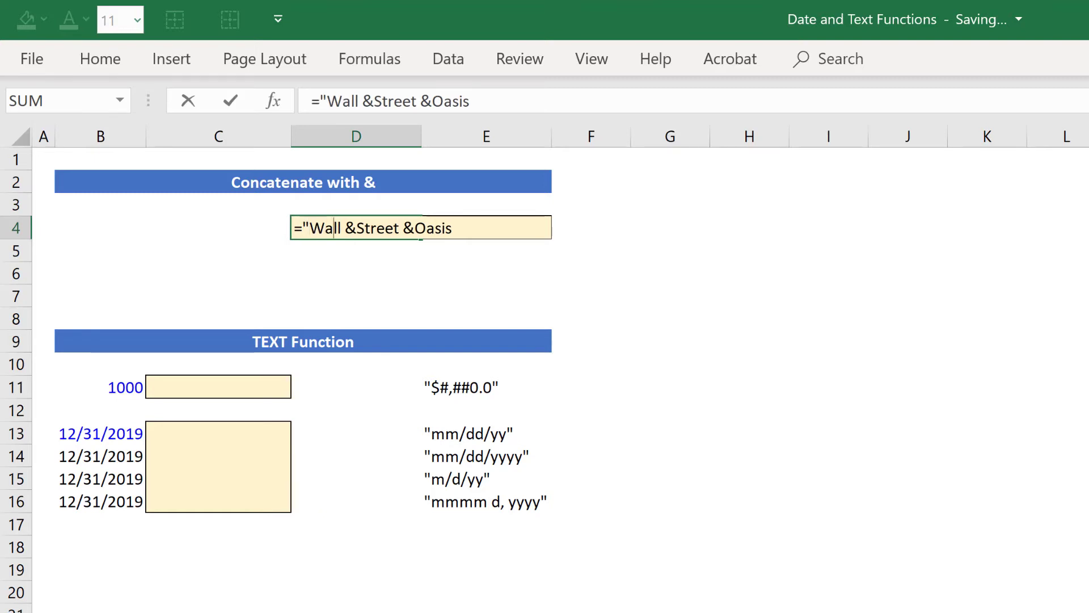
pyautogui.press('Right')
pyautogui.write('"')
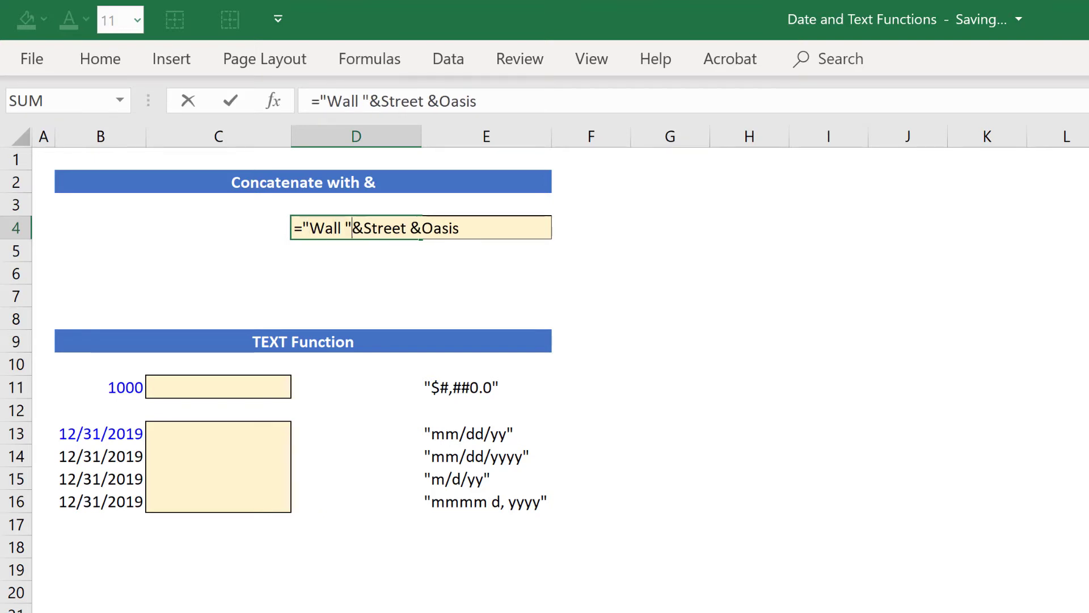
# Enclose Street and its trailing space in double quotation marks in D4's formula
pyautogui.press('Right')
pyautogui.write('"')
pyautogui.press('Right')
pyautogui.press('Right')
pyautogui.press('Right')
pyautogui.press('Right')
pyautogui.press('Right')
pyautogui.press('Right')
pyautogui.press('Right')
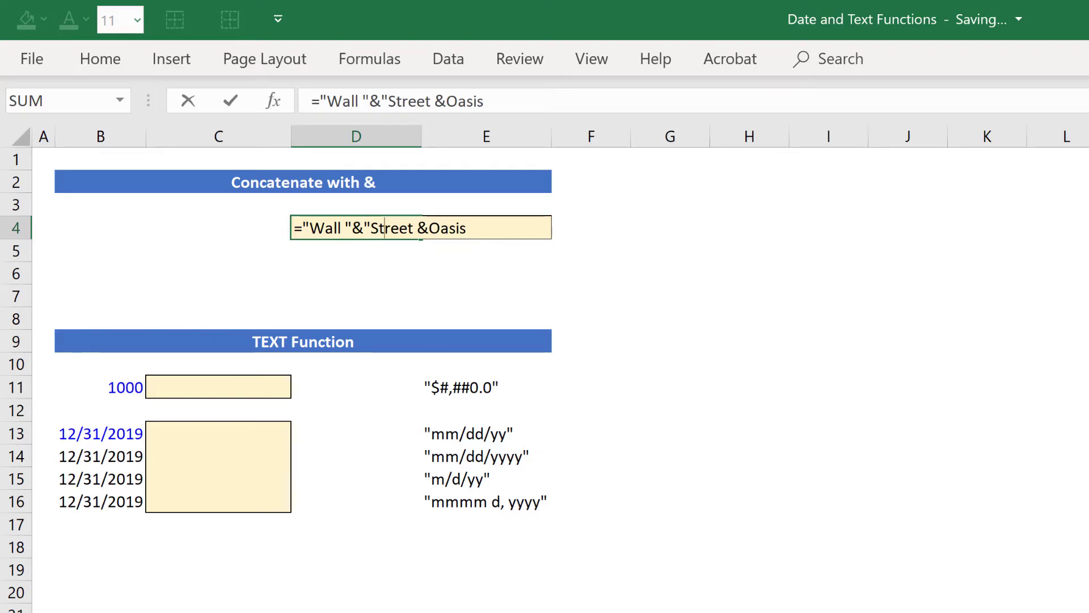
pyautogui.write('"')
pyautogui.press('Right')
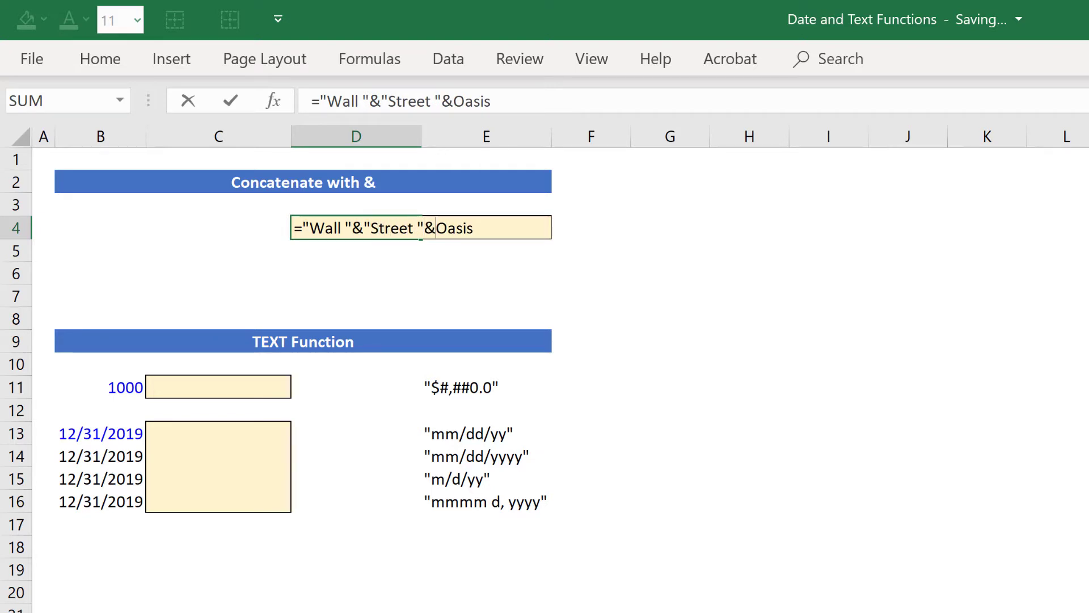
# Enclose Oasis in double quotation marks to complete D4's formula as ="Wall "&"Street "&"Oasis"
pyautogui.write('"')
pyautogui.press('Right')
pyautogui.press('Right')
pyautogui.press('Right')
pyautogui.press('Right')
pyautogui.press('Right')
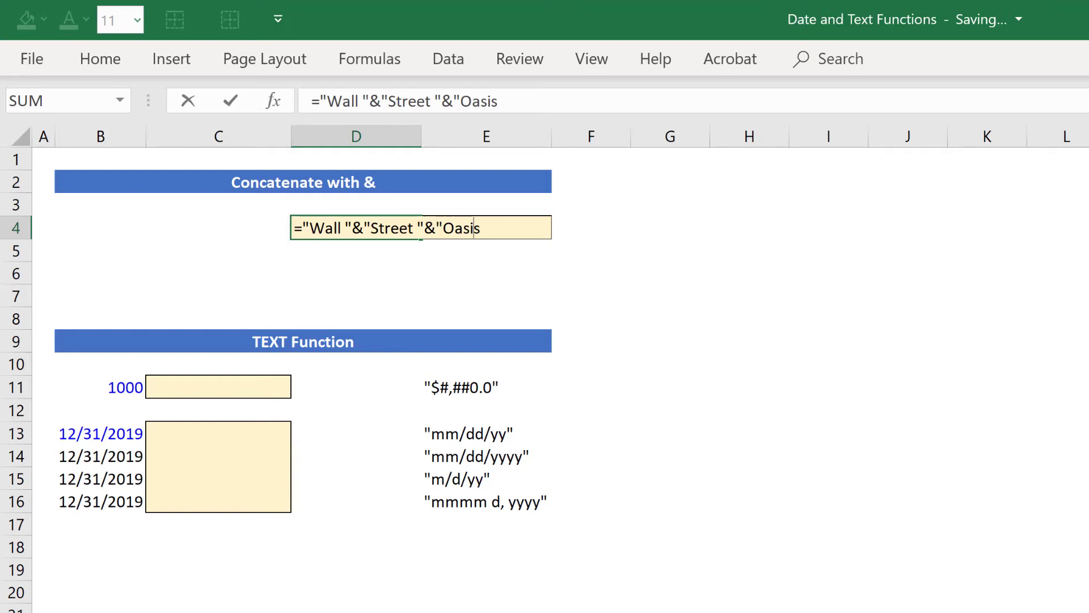
pyautogui.write('"')
pyautogui.hotkey('ctrl', 'Return')
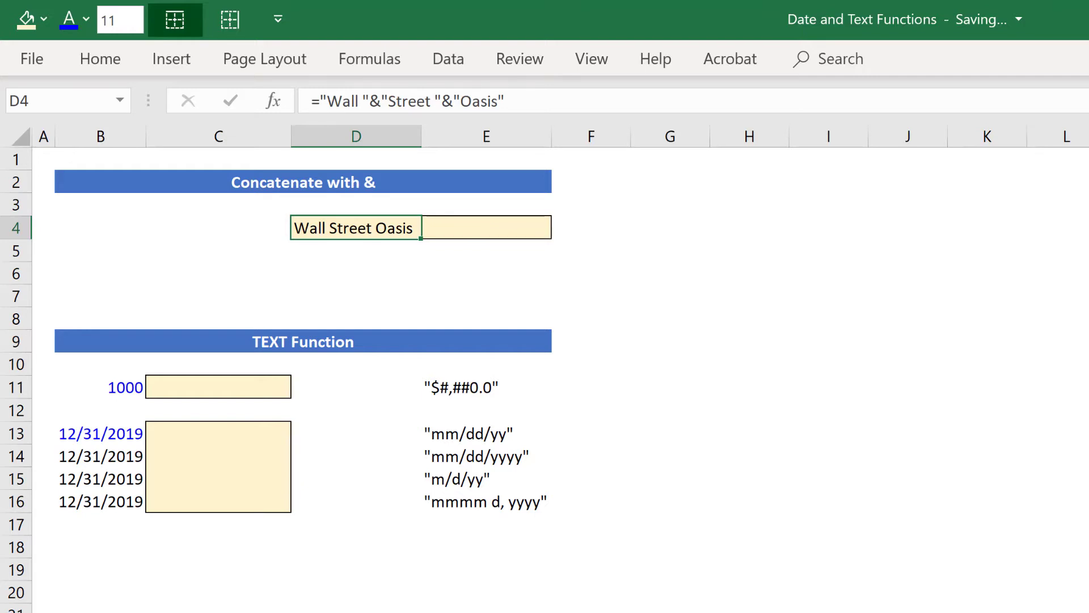
# Start a TEXT formula in C11 with B11 as its value argument
pyautogui.press('Down')
pyautogui.press('Down')
pyautogui.press('Down')
pyautogui.press('Down')
pyautogui.press('Down')
pyautogui.press('Down')
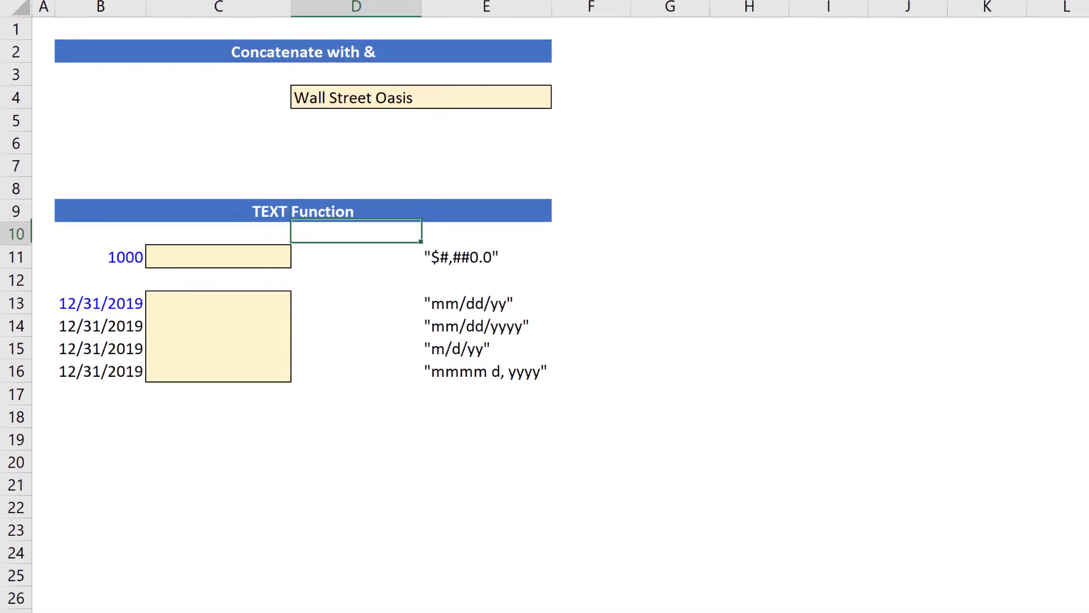
pyautogui.press('Down')
pyautogui.press('Left')
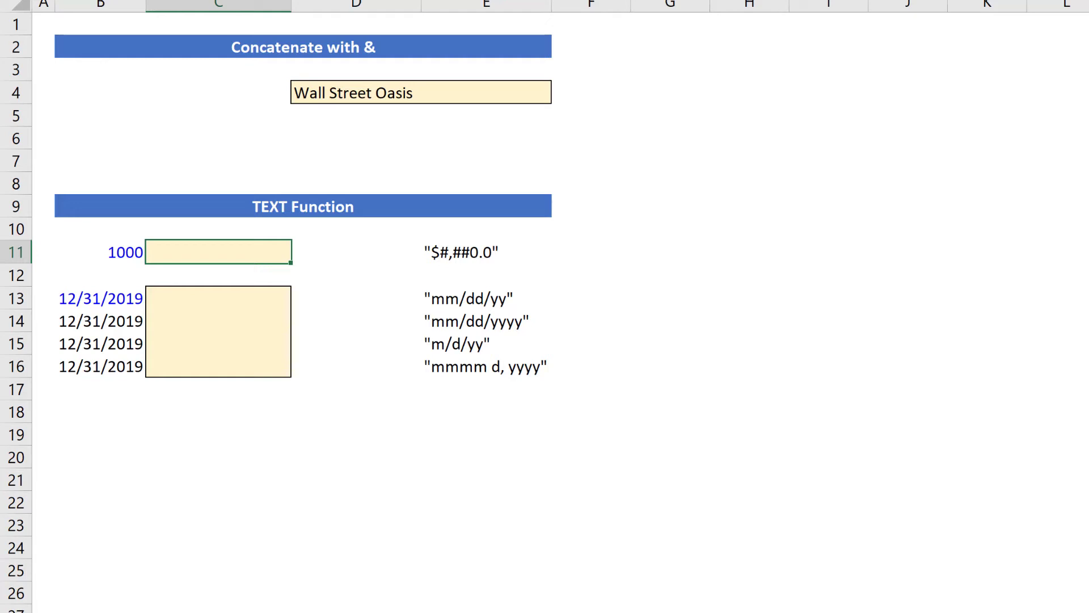
pyautogui.press('Left')
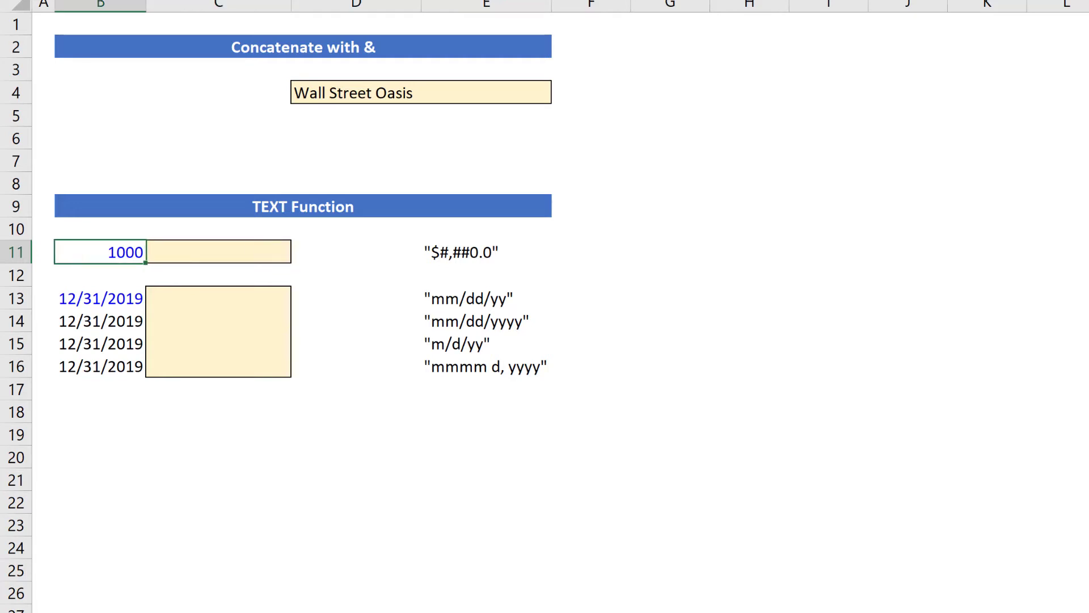
pyautogui.press('Right')
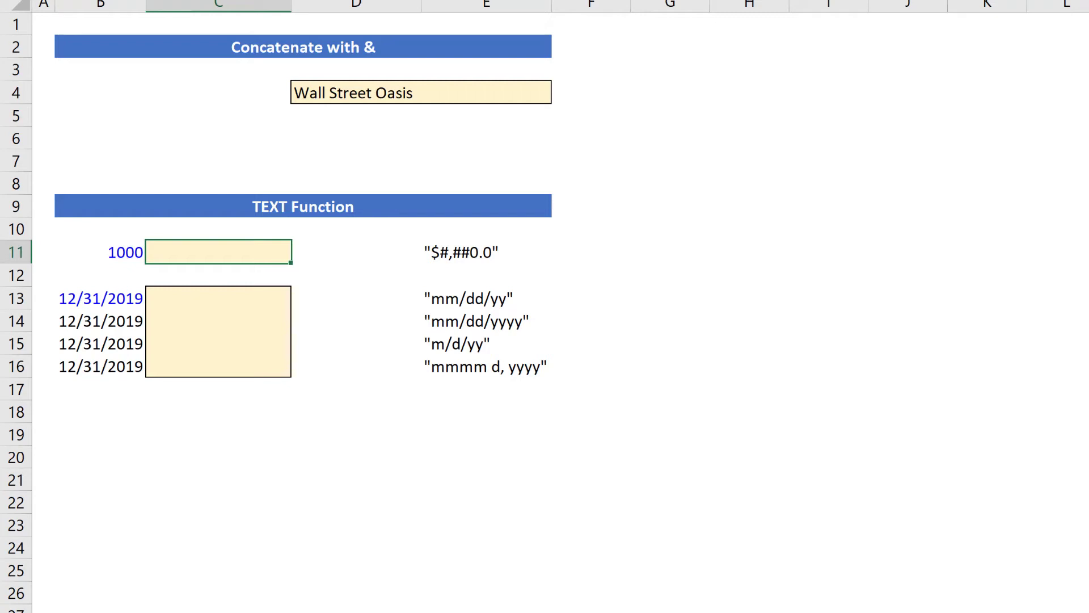
pyautogui.write('=text(')
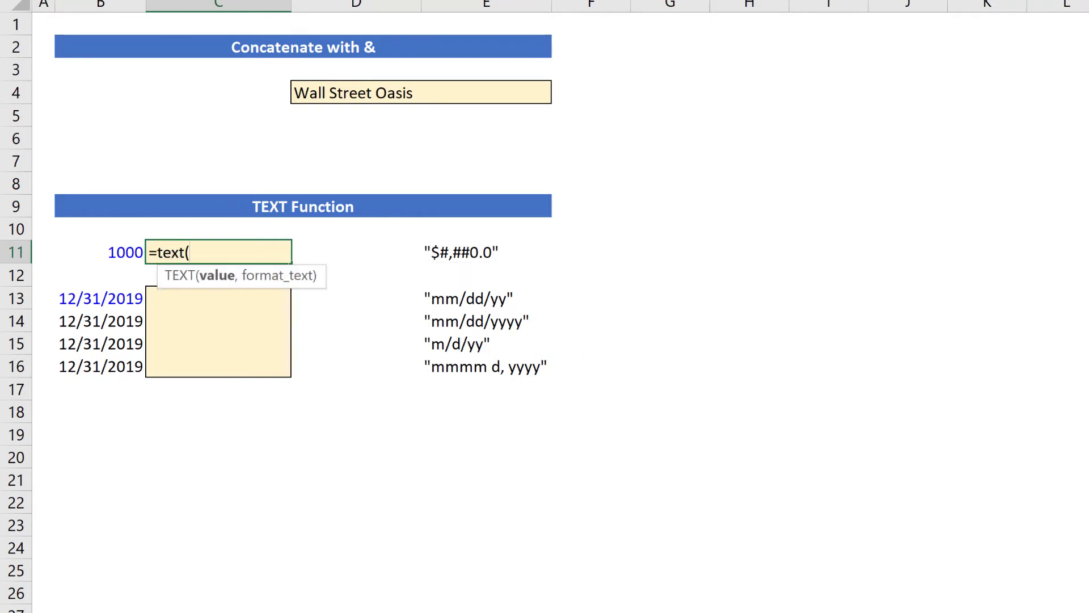
pyautogui.press('Left')
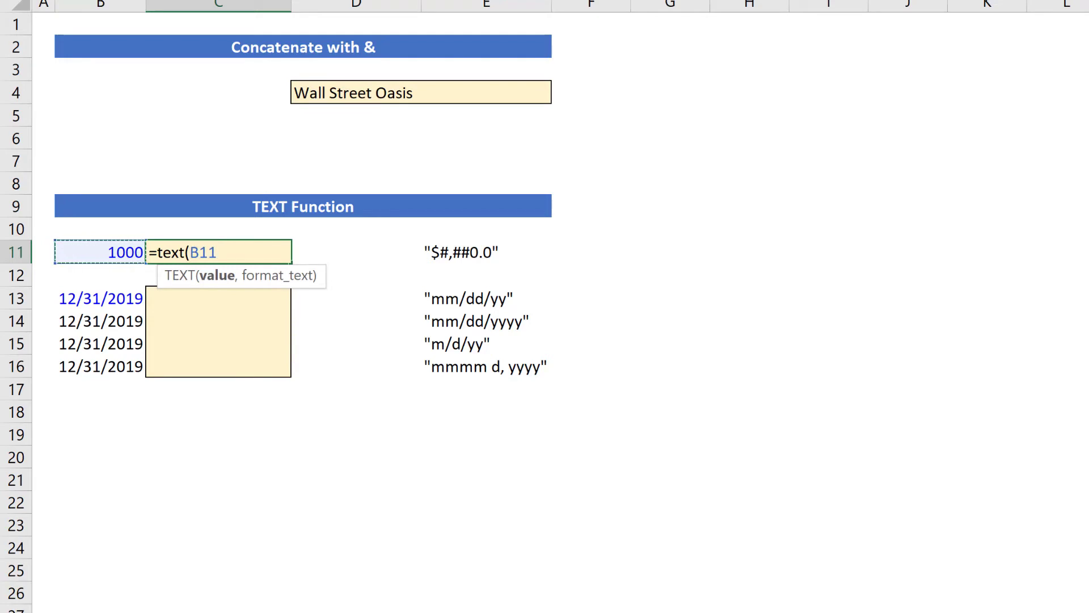
pyautogui.write(',')
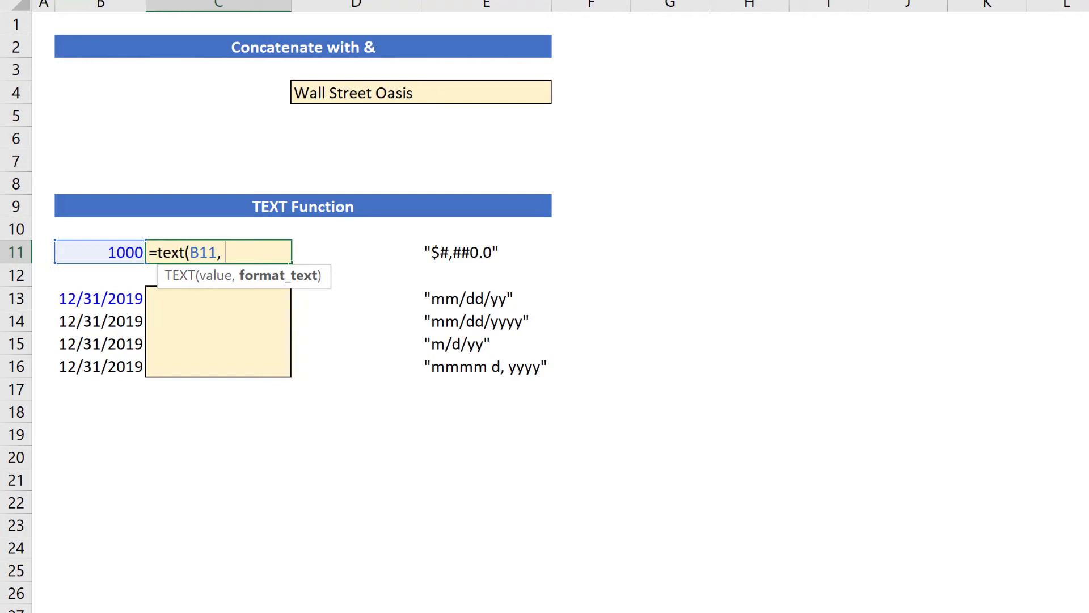
# Set the format text of C11's TEXT formula to "$#,##0.0" and complete the formula
pyautogui.write('"$#,##0.0"')
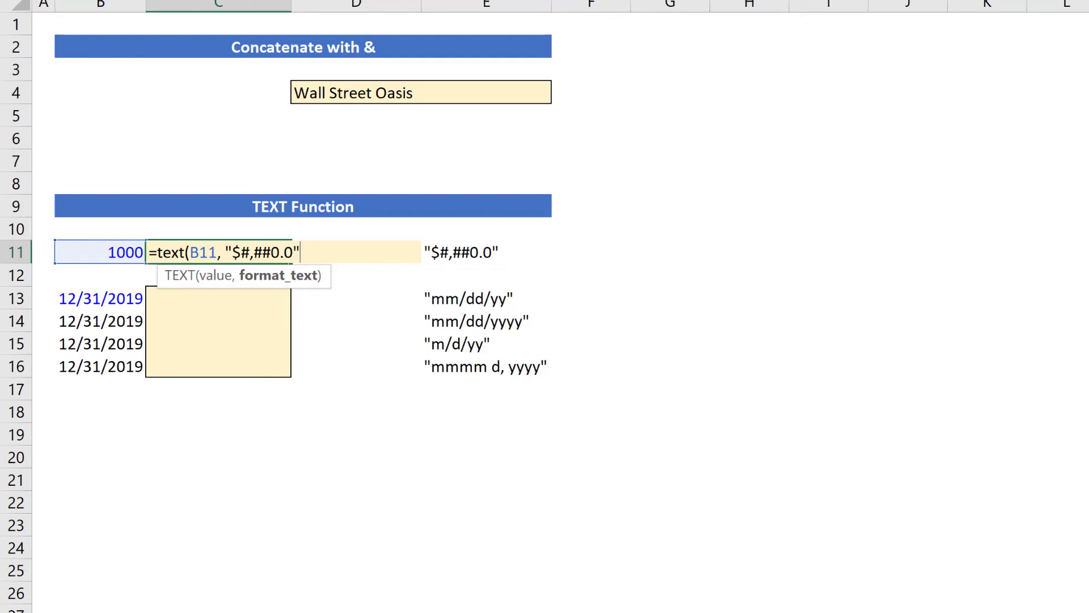
pyautogui.write(')')
pyautogui.hotkey('ctrl', 'Return')
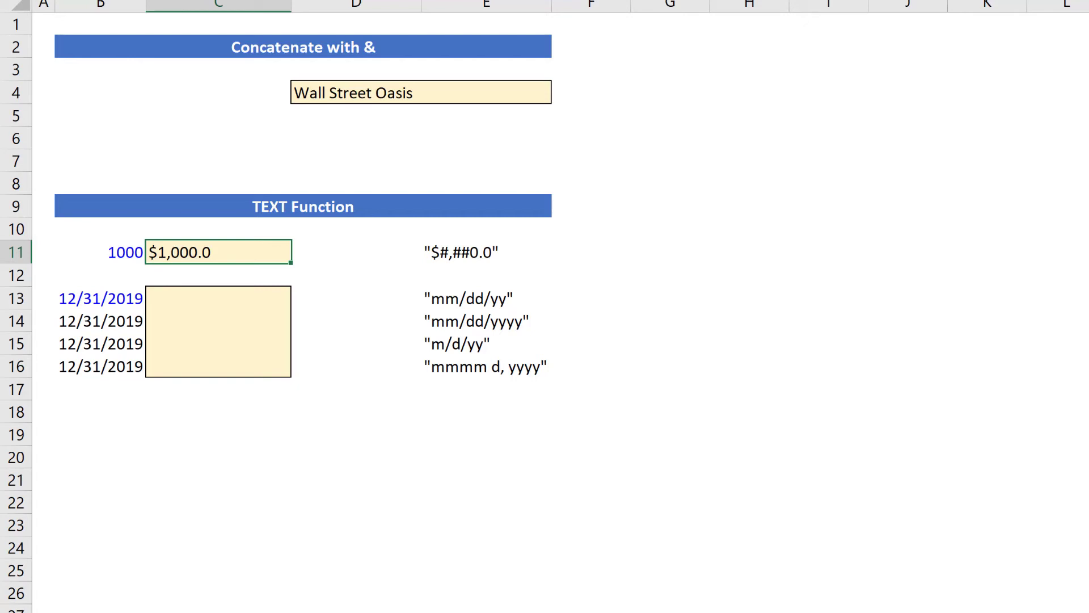
# Look through the source dates in B13:B16 under the TEXT Function heading
pyautogui.press('Down')
pyautogui.press('Down')
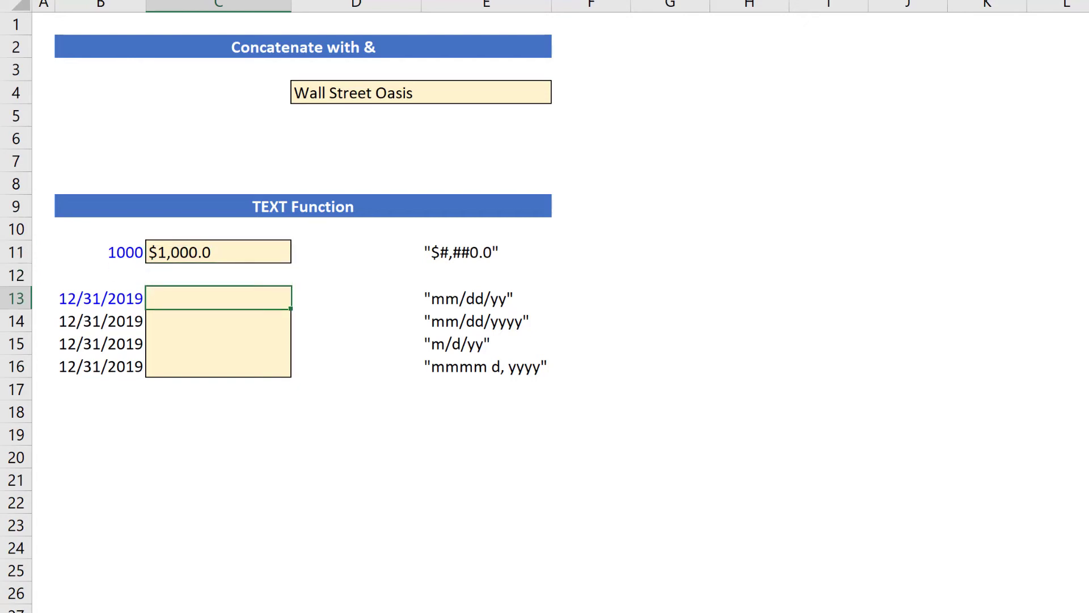
pyautogui.press('Left')
pyautogui.press('Down')
pyautogui.press('Down')
pyautogui.press('Down')
pyautogui.press('Up')
pyautogui.press('Up')
pyautogui.press('Up')
pyautogui.press('Down')
pyautogui.press('Down')
pyautogui.press('Down')
pyautogui.press('Down')
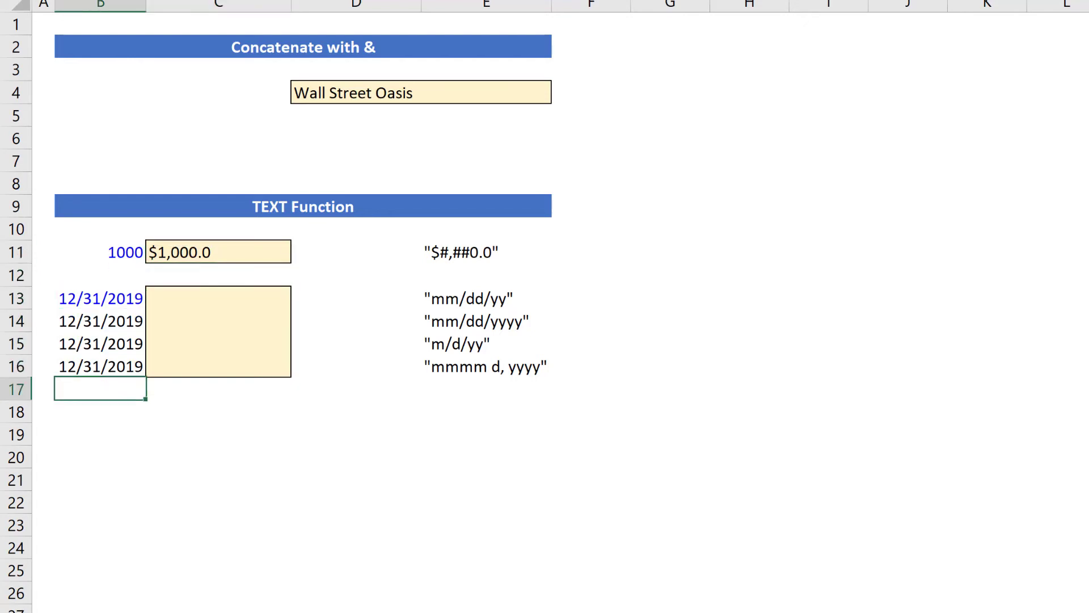
pyautogui.press('Up')
pyautogui.press('Up')
pyautogui.press('Up')
pyautogui.press('Up')
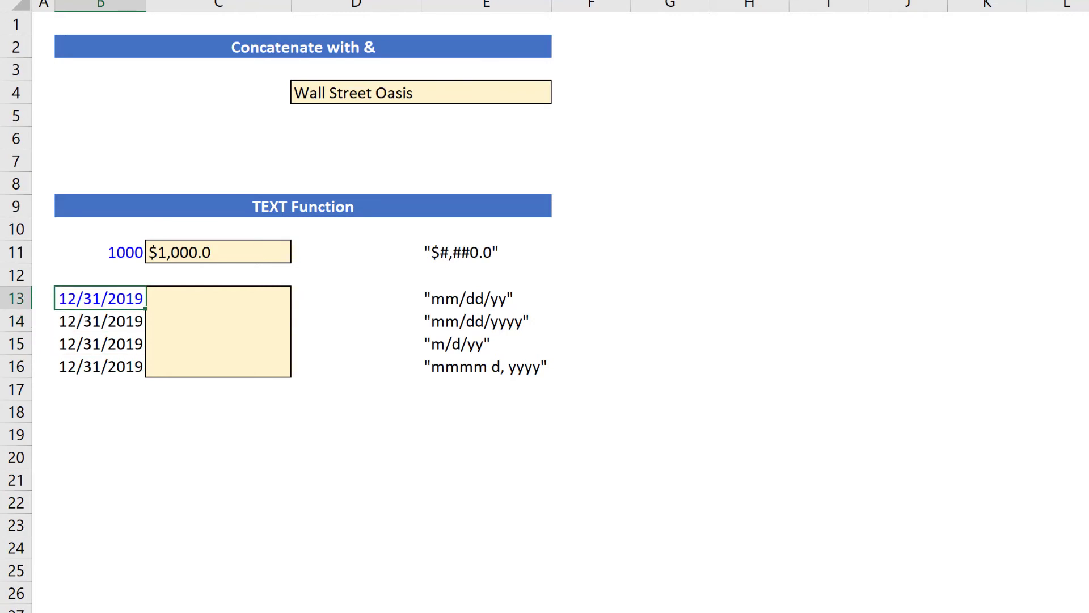
# Apply the Number format with two decimal places to the date in B14, and undo it
pyautogui.press('Down')
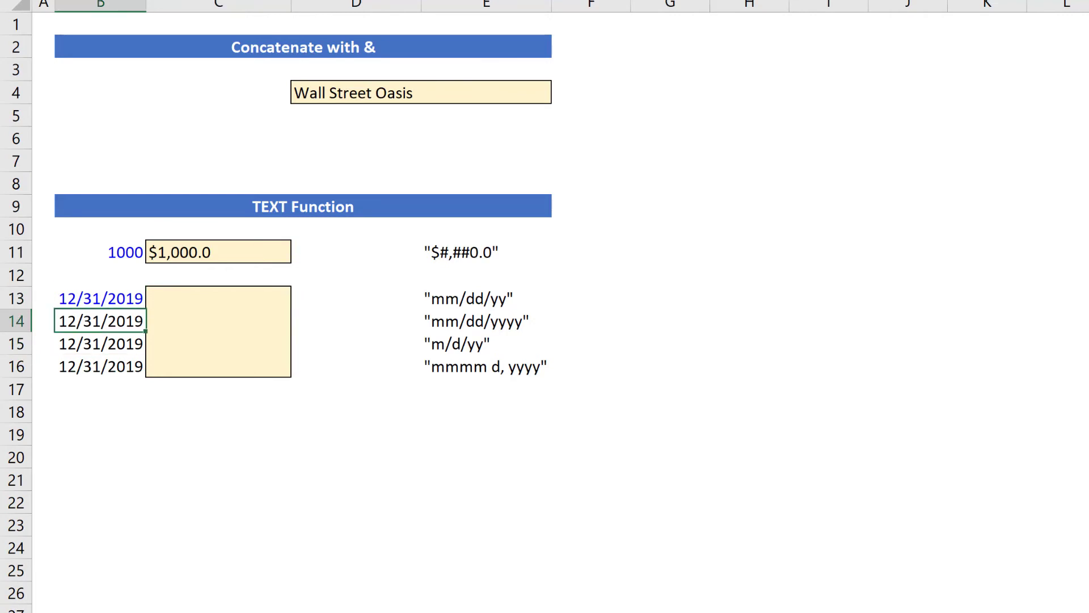
pyautogui.hotkey('ctrl', '1')
pyautogui.press('Left')
pyautogui.press('Left')
pyautogui.press('Tab')
pyautogui.press('Up')
pyautogui.press('Up')
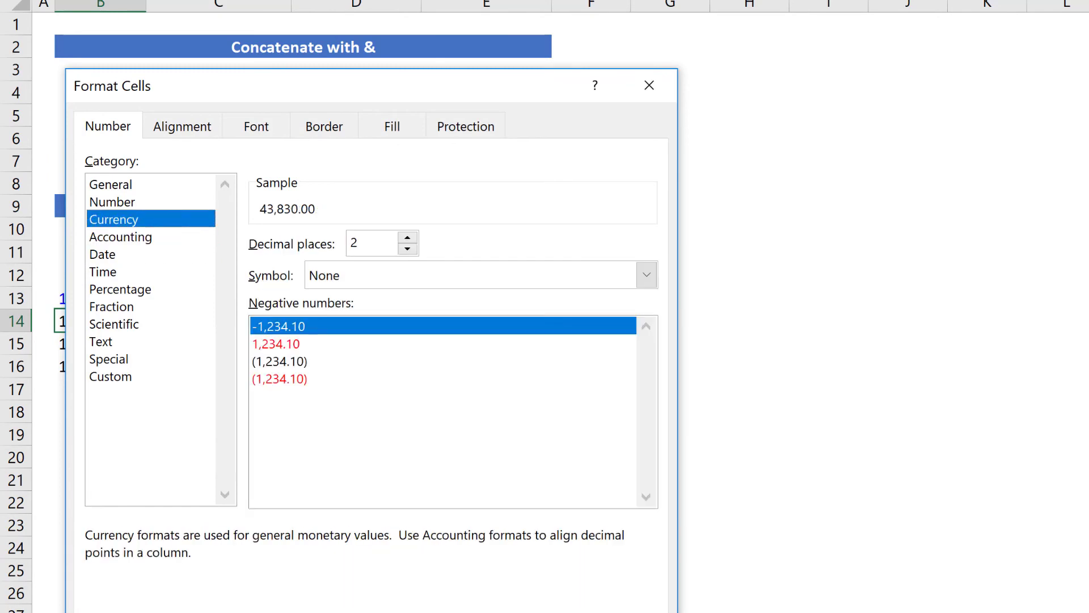
pyautogui.press('Up')
pyautogui.press('Return')
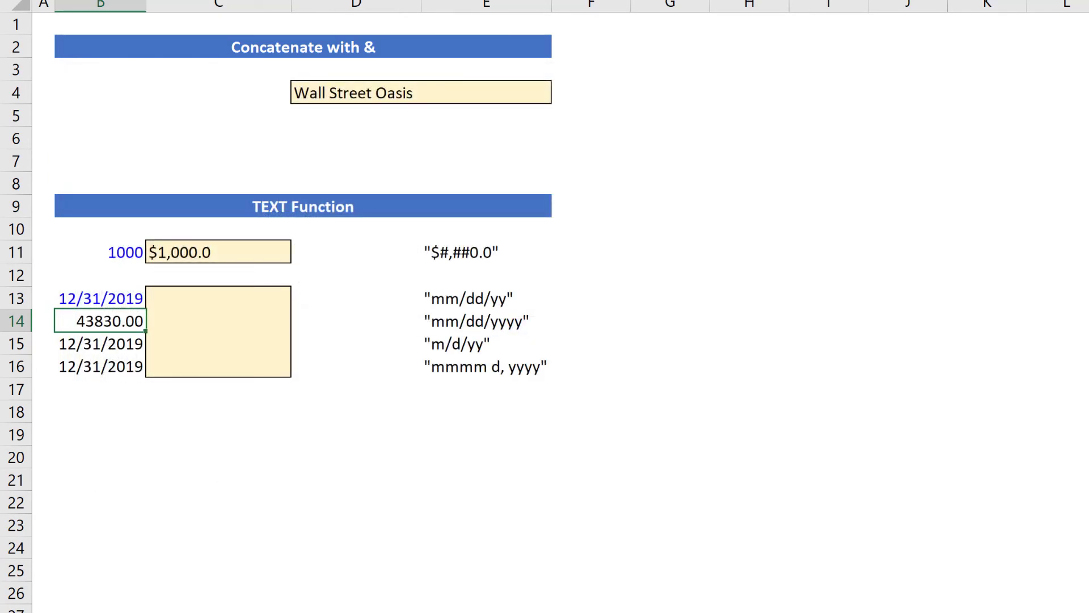
pyautogui.hotkey('ctrl', 'z')
# Enter a TEXT formula in C13 that formats the date in B13 as "mm/dd/yy"
pyautogui.press('Right')
pyautogui.press('Up')
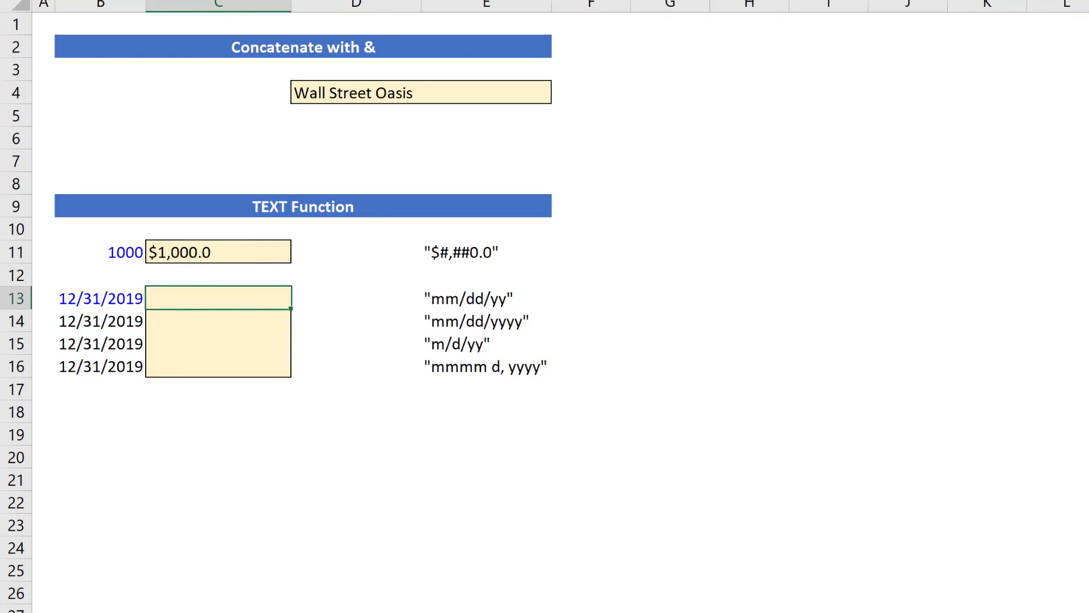
pyautogui.write('=text(')
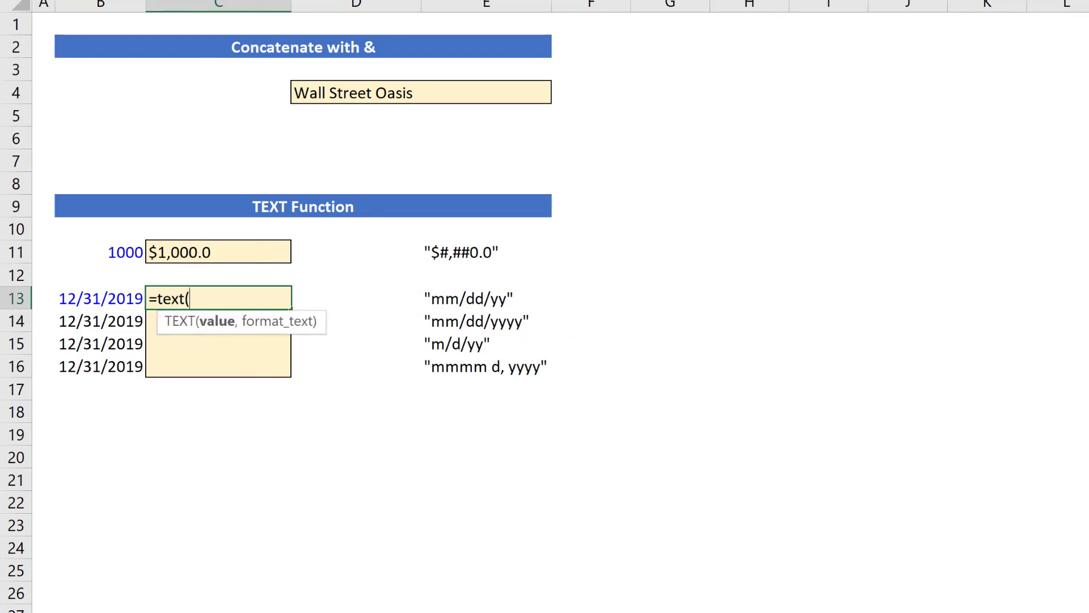
pyautogui.press('Left')
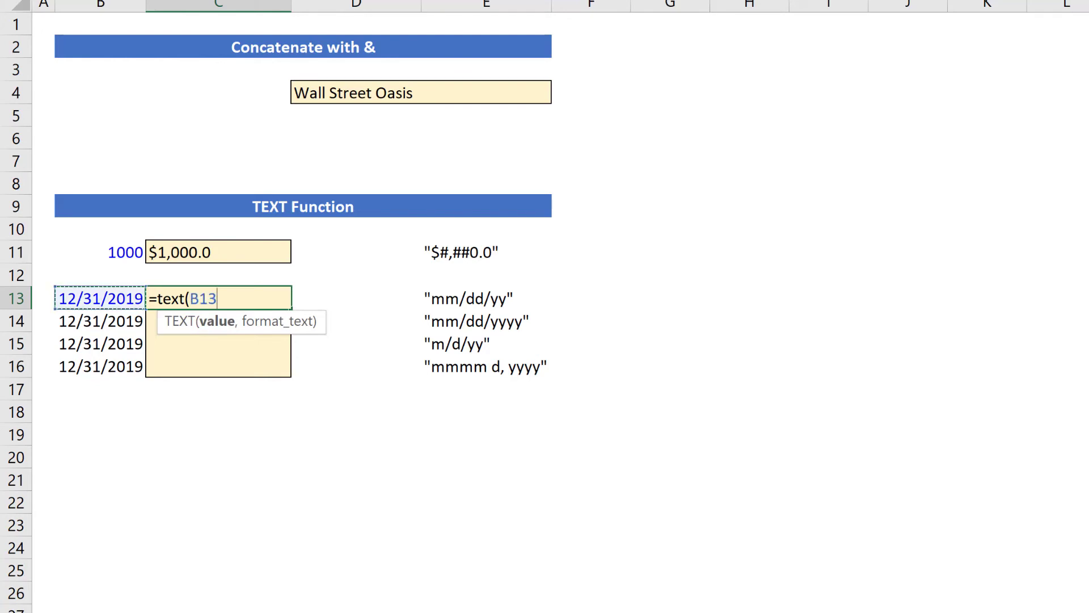
pyautogui.write(', "')
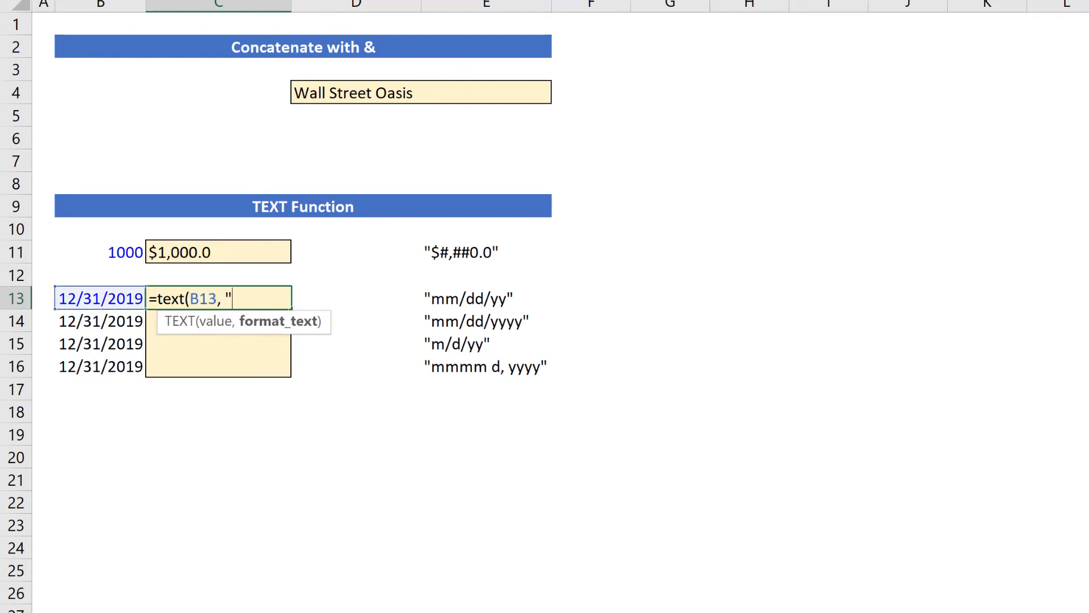
pyautogui.write('mm/dd/yy"')
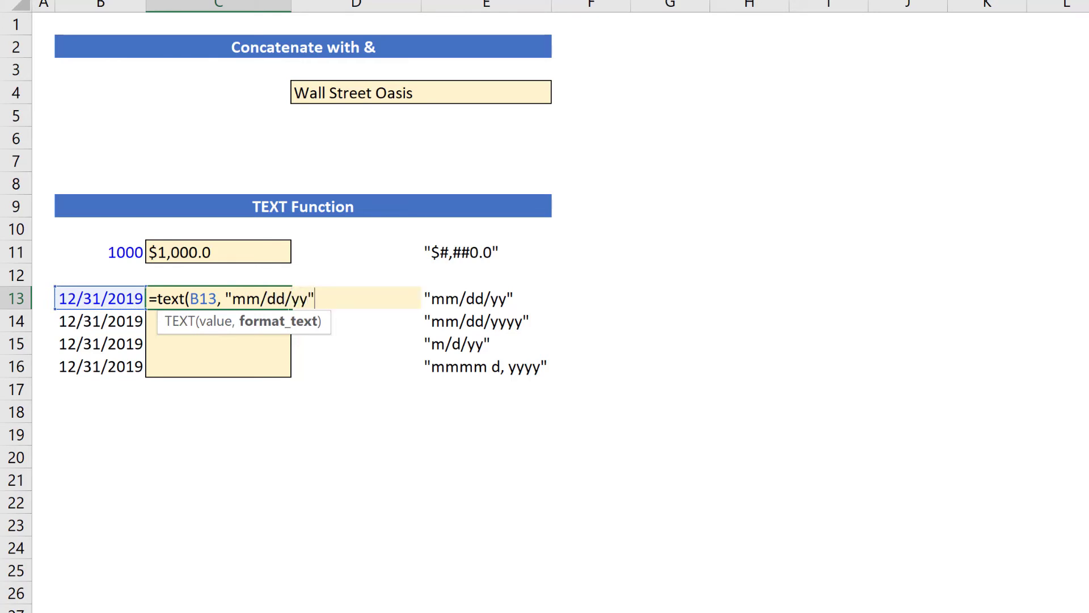
pyautogui.write(')')
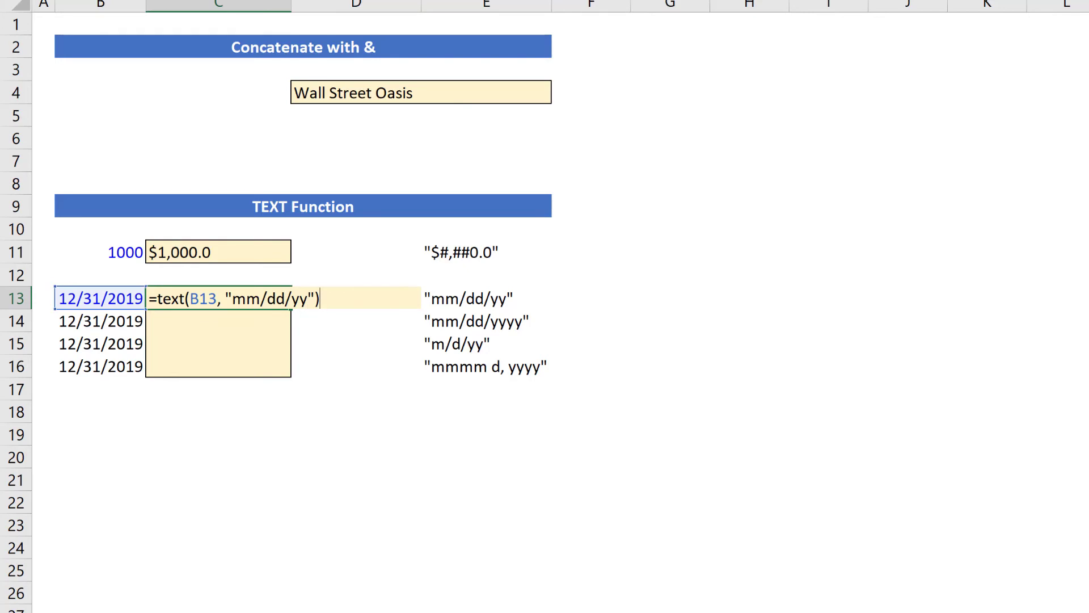
pyautogui.hotkey('ctrl', 'Return')
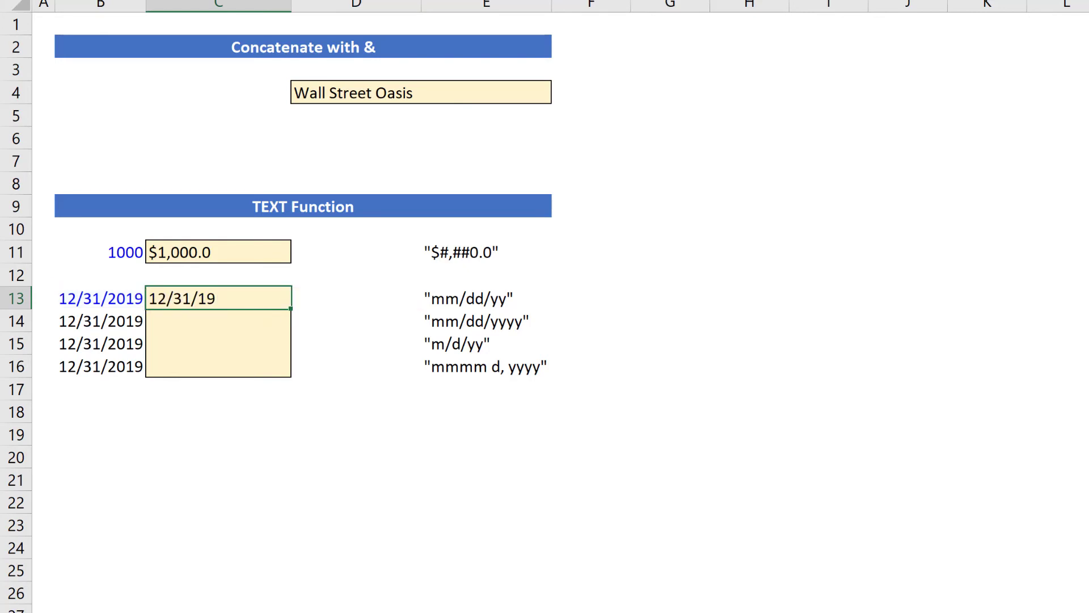
# Change the source date in B13 to 7/15/2019
pyautogui.press('Left')
pyautogui.press('BackSpace')
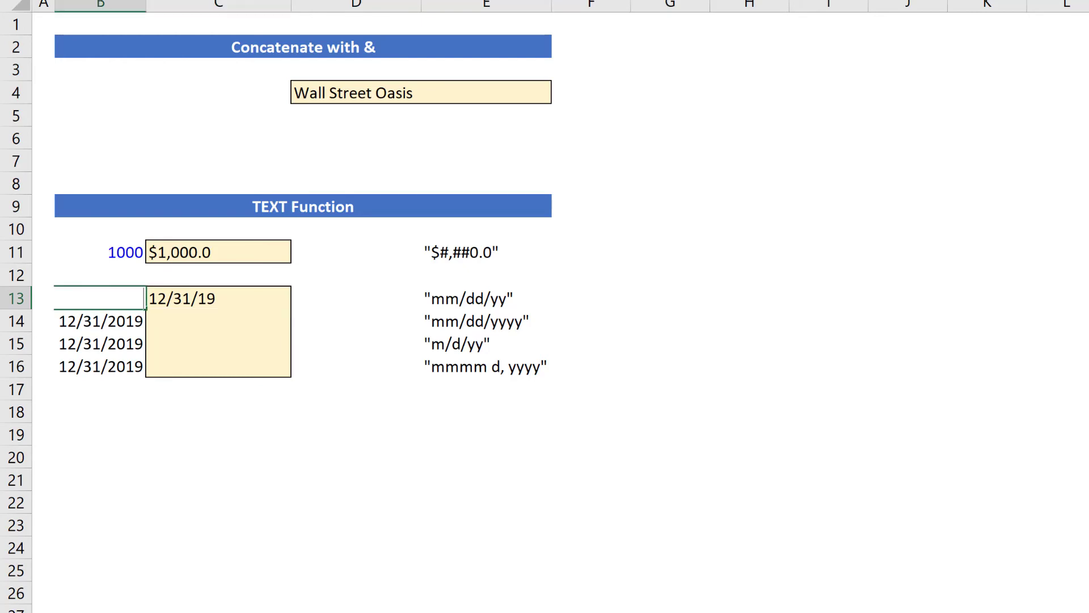
pyautogui.write('7/15/2019')
pyautogui.hotkey('ctrl', 'Return')
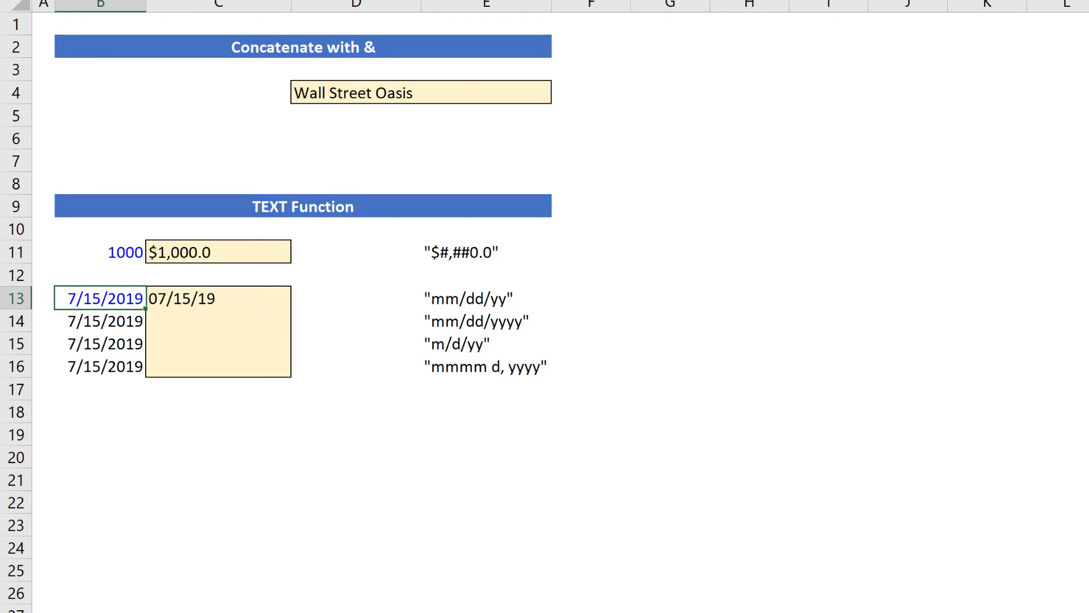
# Enter a TEXT formula in C14 that formats the date in B14 as "mm/dd/yyyy"
pyautogui.click(218, 321)
pyautogui.write('=text(')
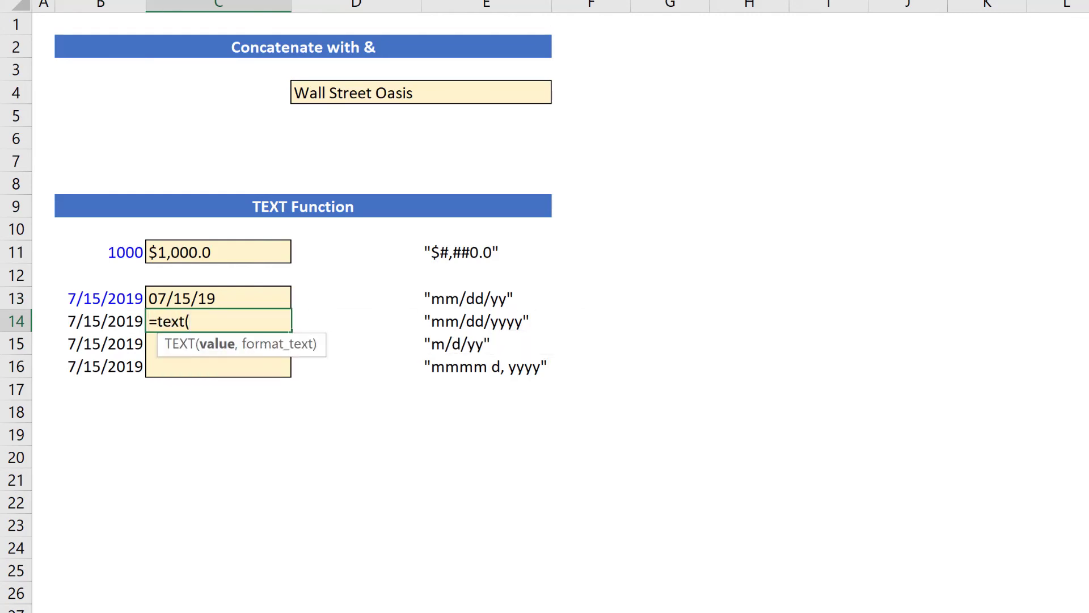
pyautogui.press('Left')
pyautogui.write(',')
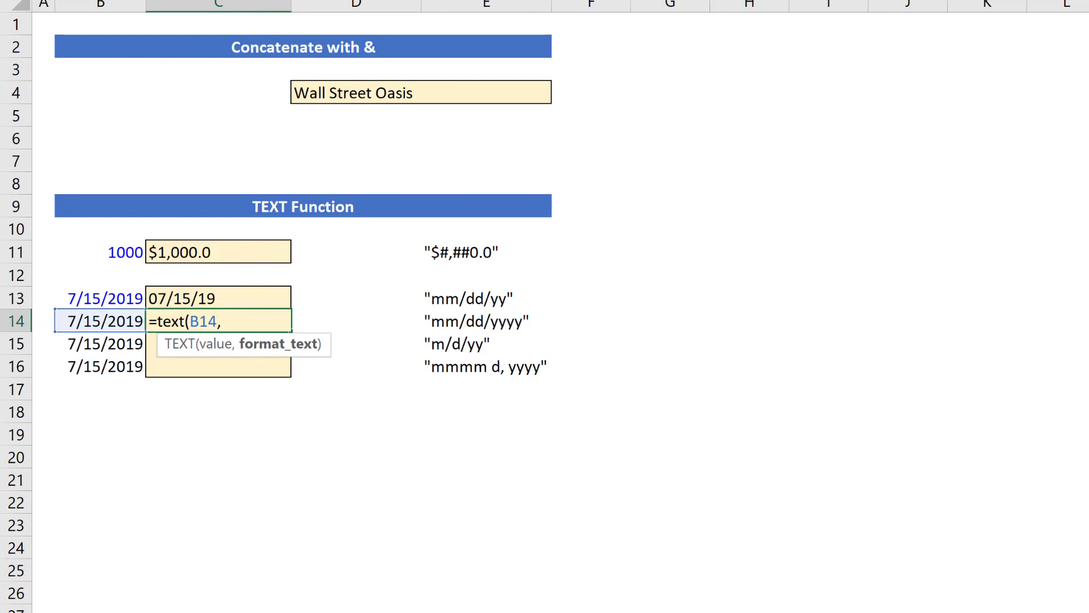
pyautogui.write(' "mm/dd/')
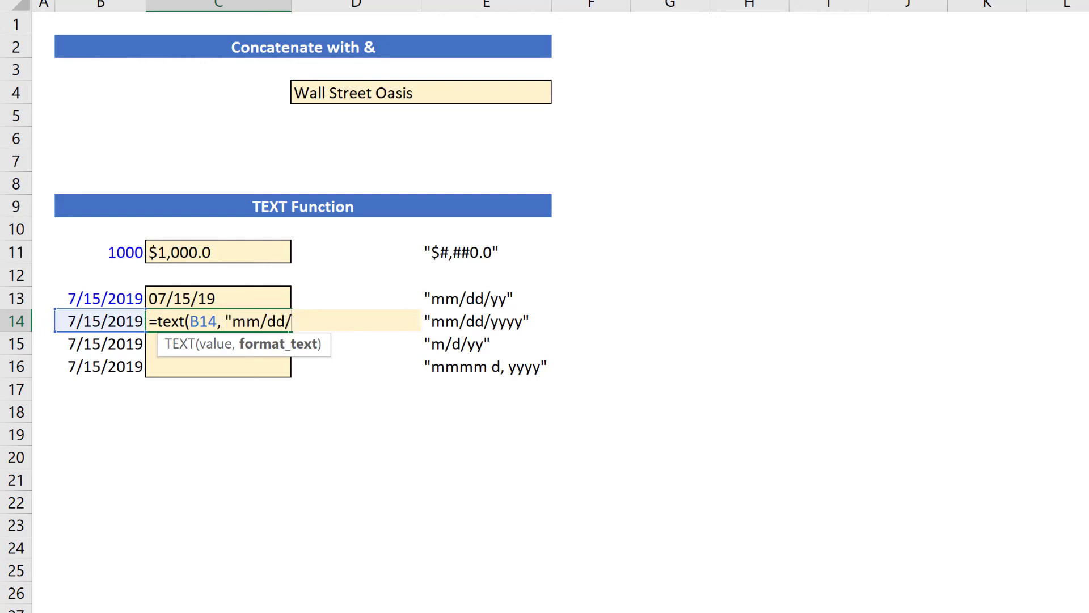
pyautogui.write('yyyy")')
pyautogui.hotkey('ctrl', 'Return')
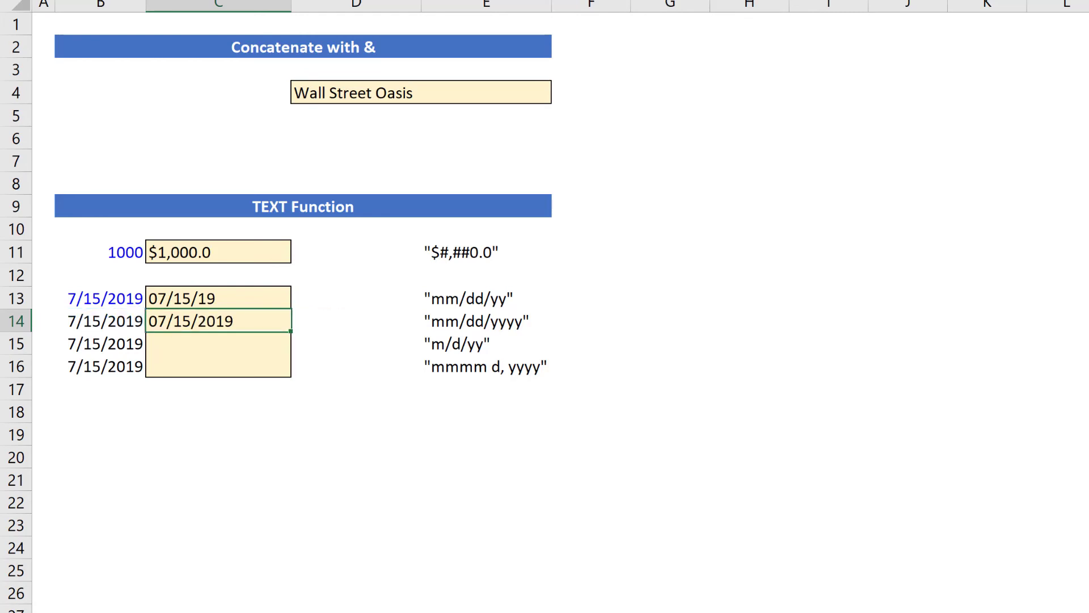
# Enter a TEXT formula in C15 that formats the date in B15 as "m/d/yy"
pyautogui.press('Down')
pyautogui.write('=')
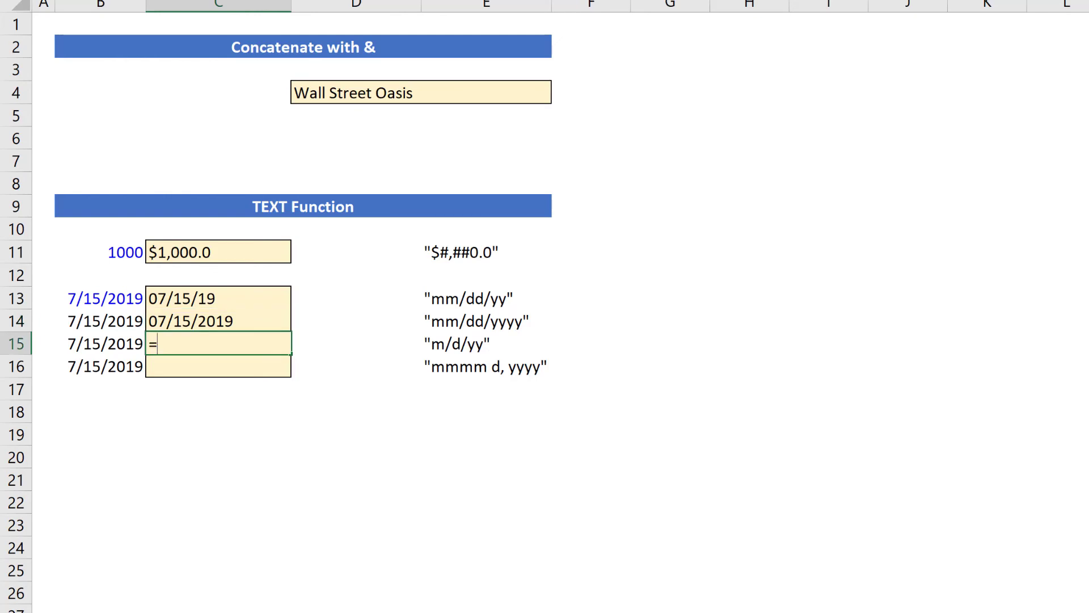
pyautogui.write('text(')
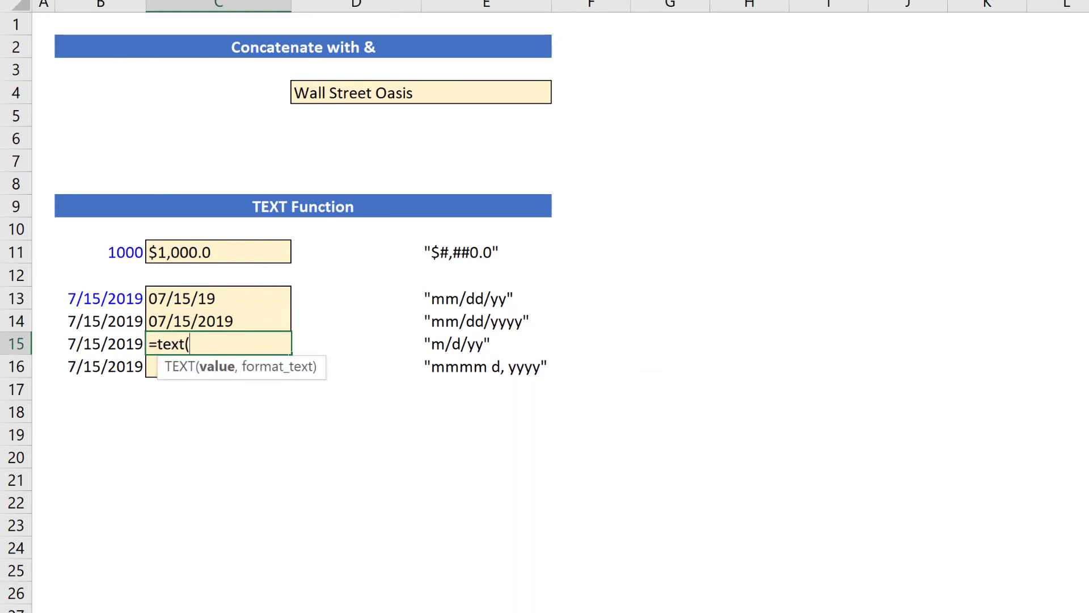
pyautogui.press('Left')
pyautogui.write(',')
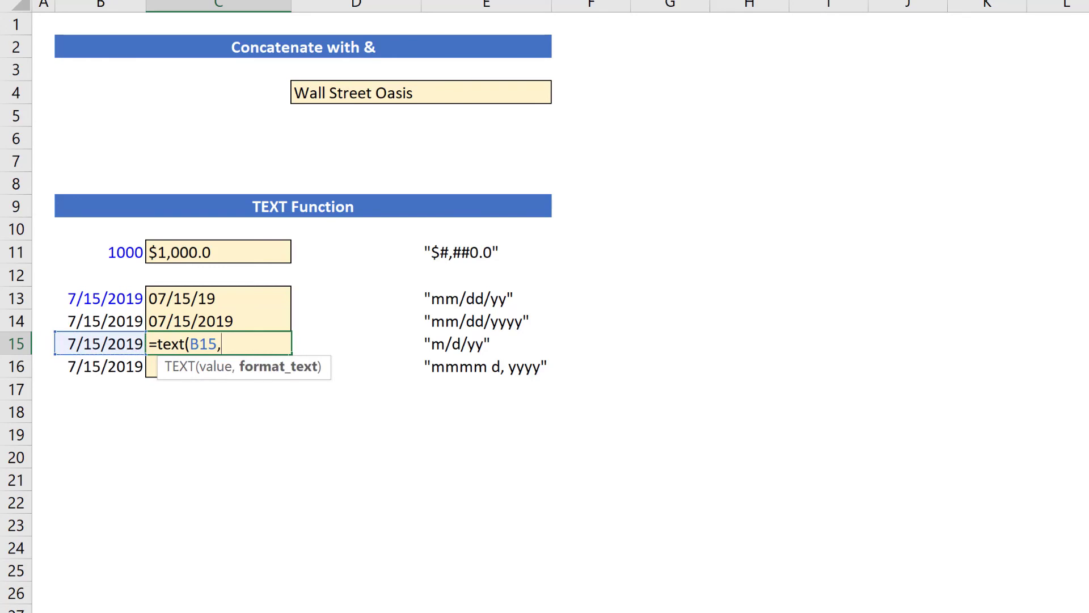
pyautogui.write(' "m/d/yy")')
pyautogui.hotkey('ctrl', 'Return')
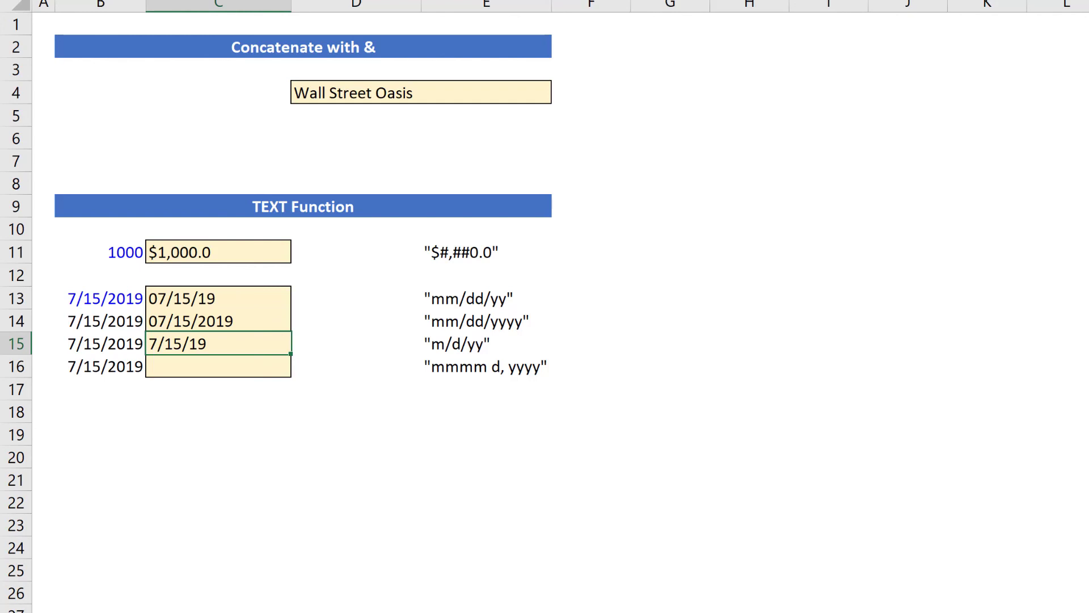
# Enter a TEXT formula in C16 that formats the date in B16 as "mmmm d, yyyy"
pyautogui.press('Down')
pyautogui.write('=text(')
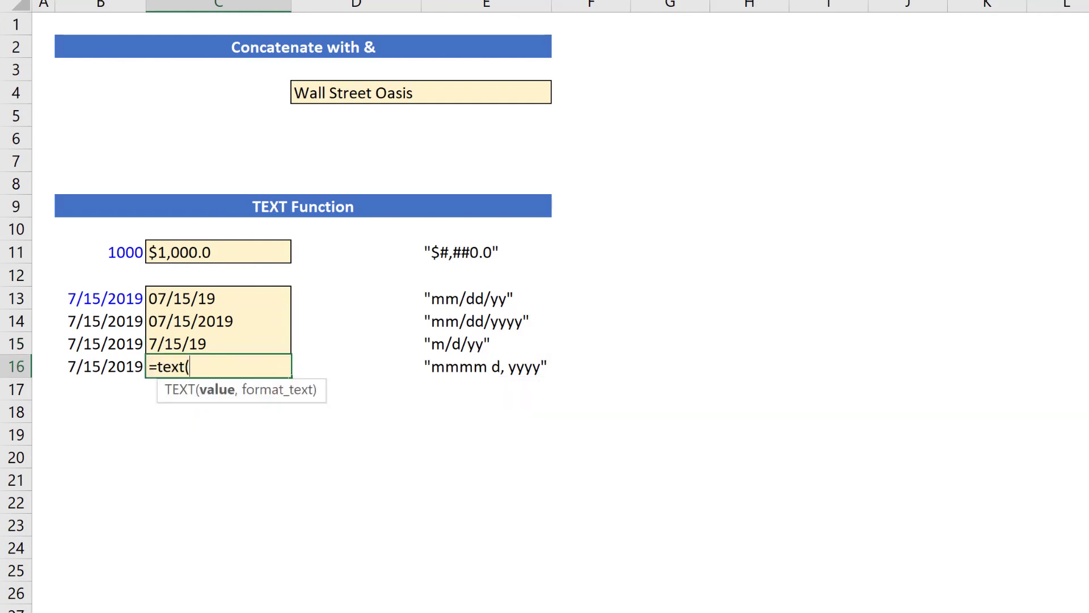
pyautogui.write('B16, "')
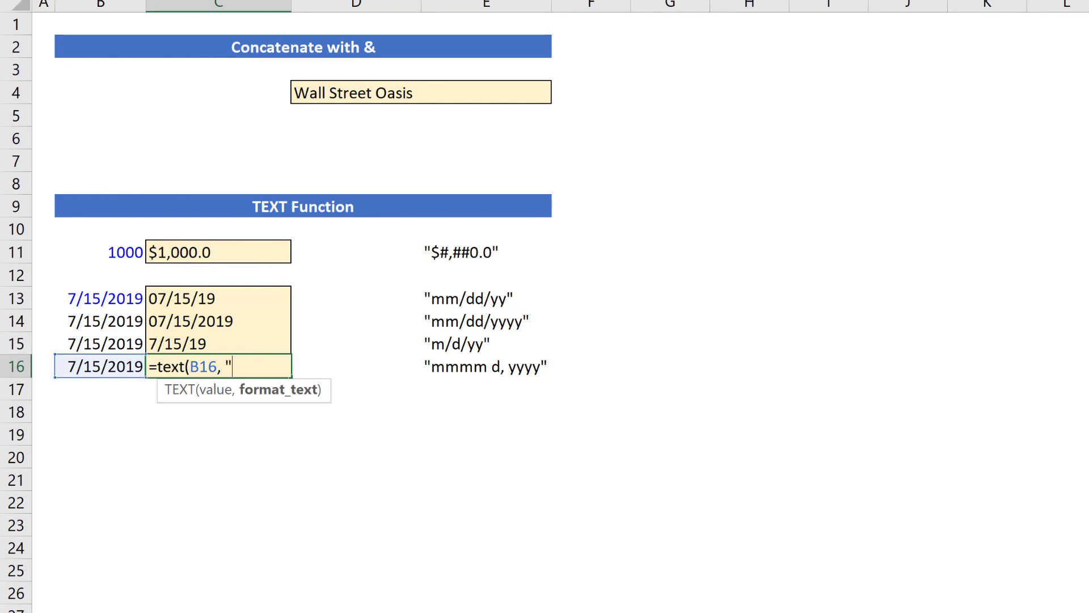
pyautogui.write('mmmm')
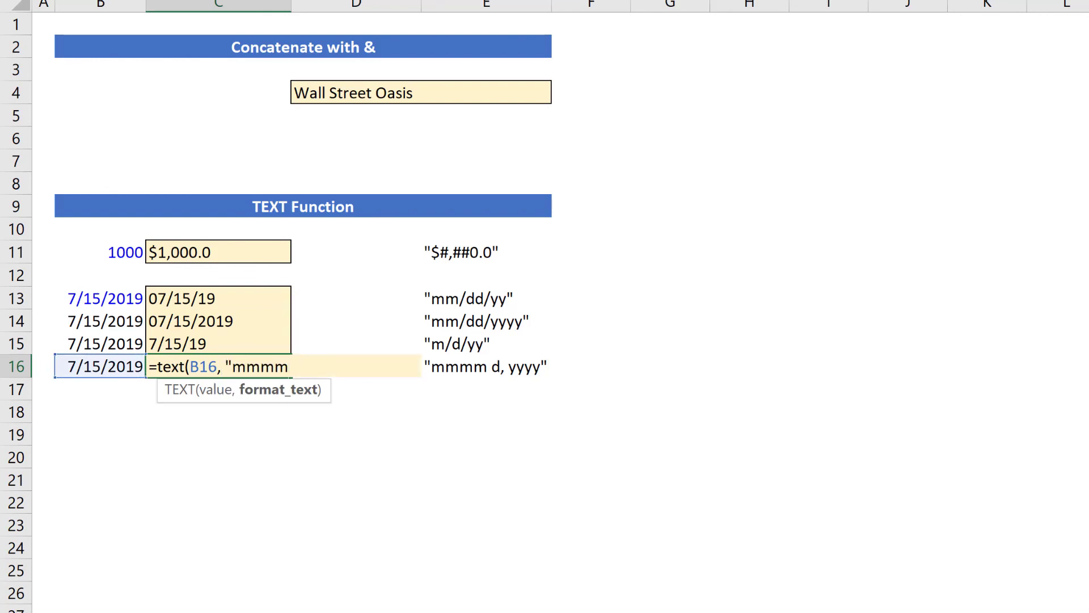
pyautogui.write(' d, yyyy"')
pyautogui.hotkey('ctrl', 'Return')
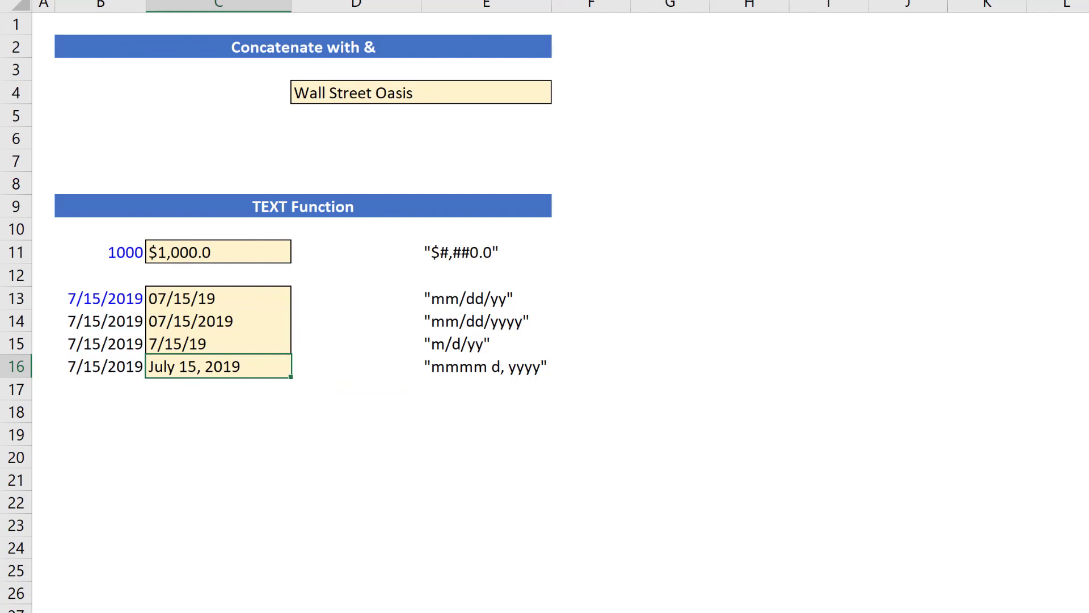